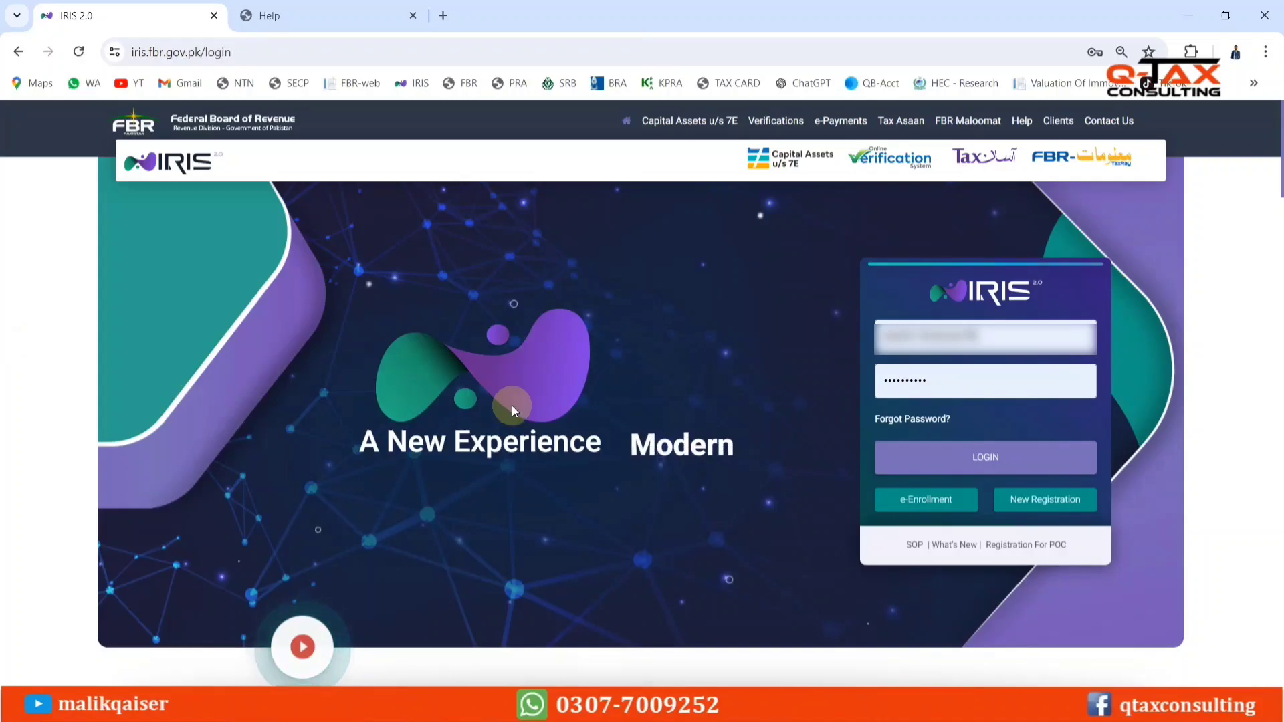
Log in to IRIS and open the Sales Ledger from Invoice Management.
click(988, 455)
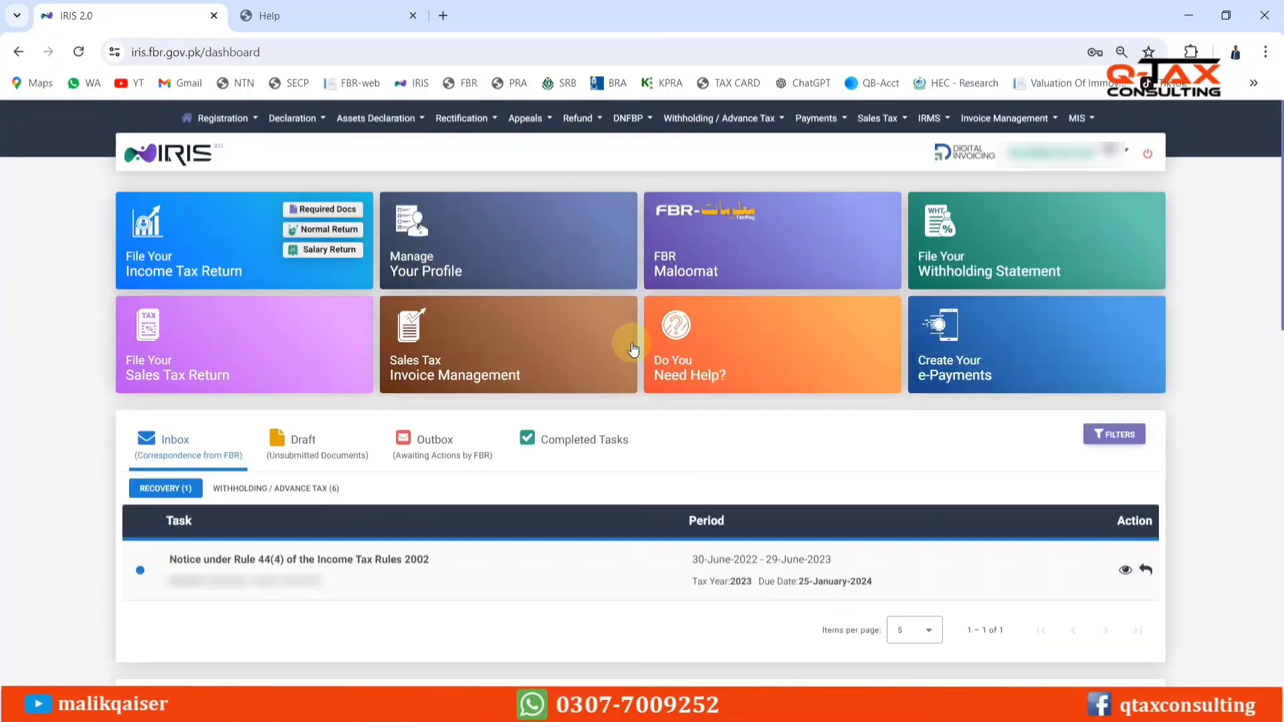
click(1008, 126)
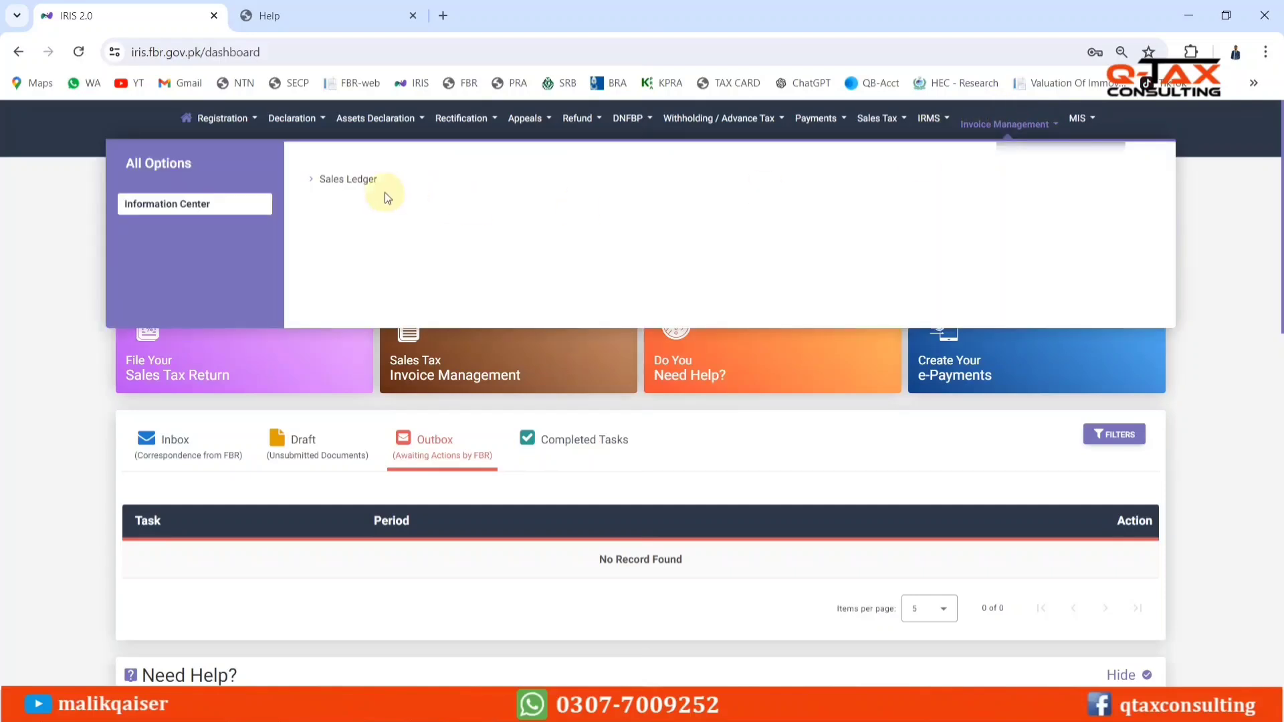
click(346, 187)
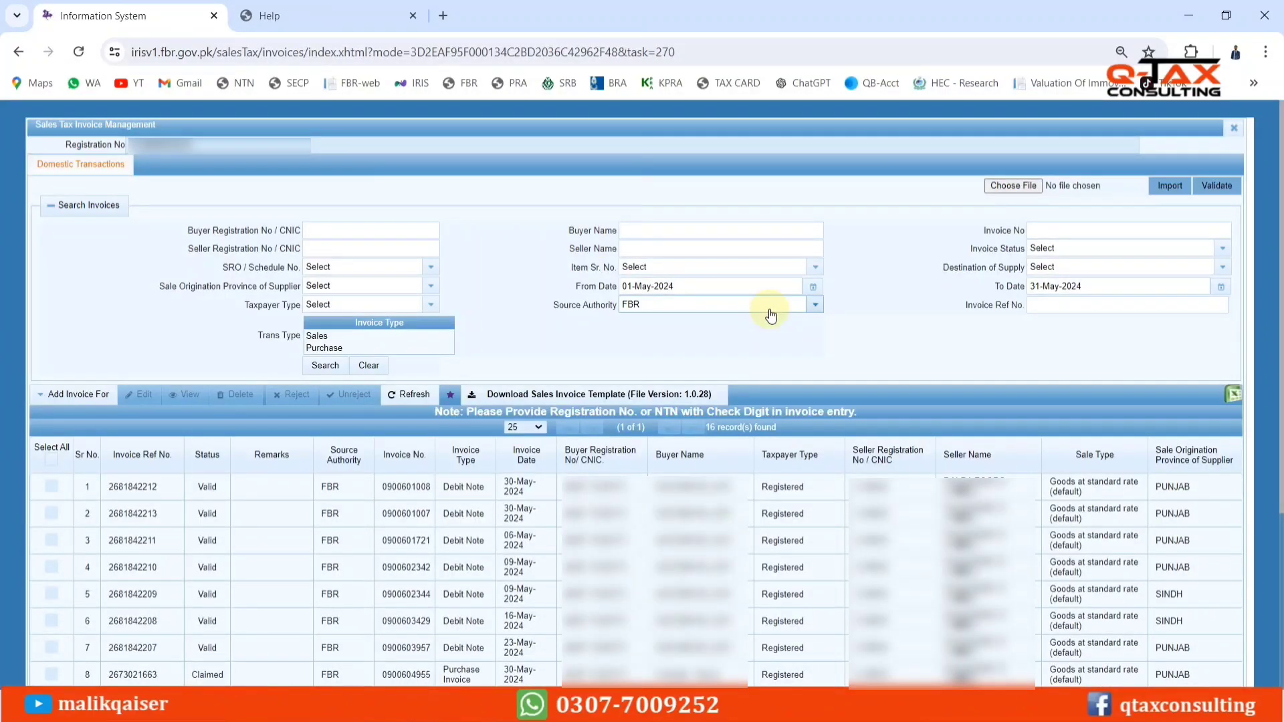
Attach Sales_Invoice_Template (9).xlsm from Documents > May 2024 for import.
click(1013, 189)
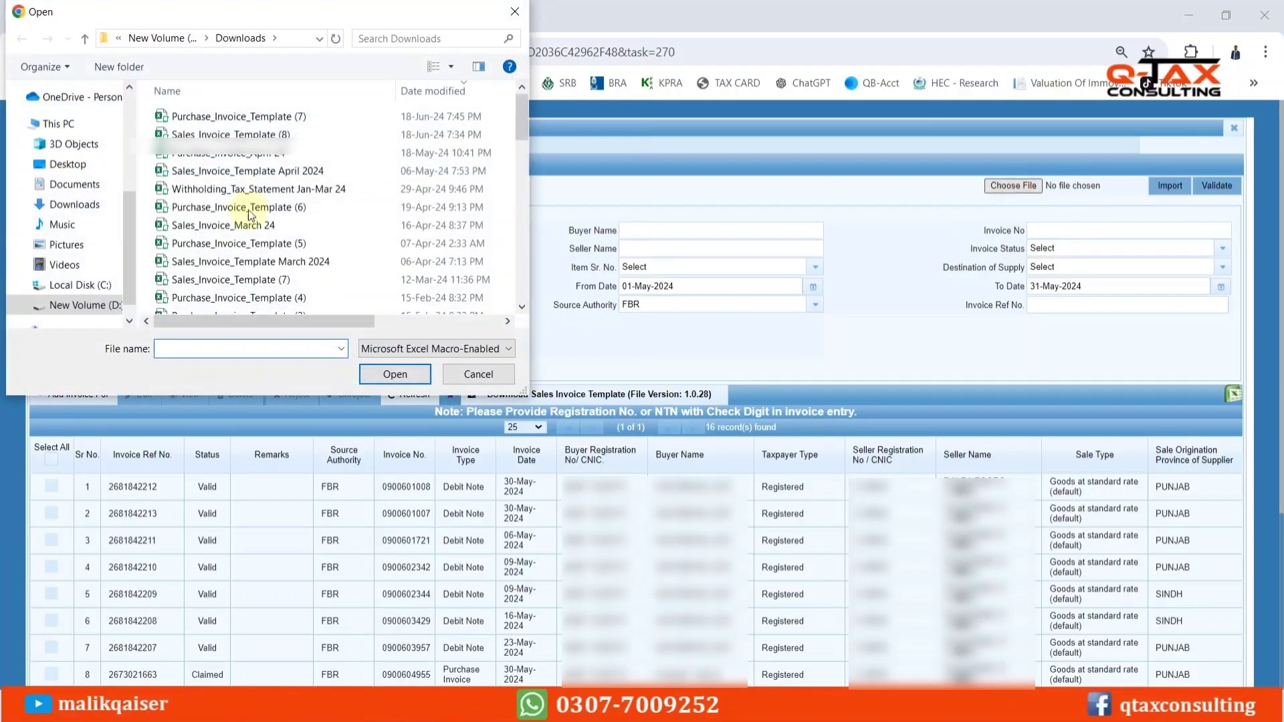
click(65, 186)
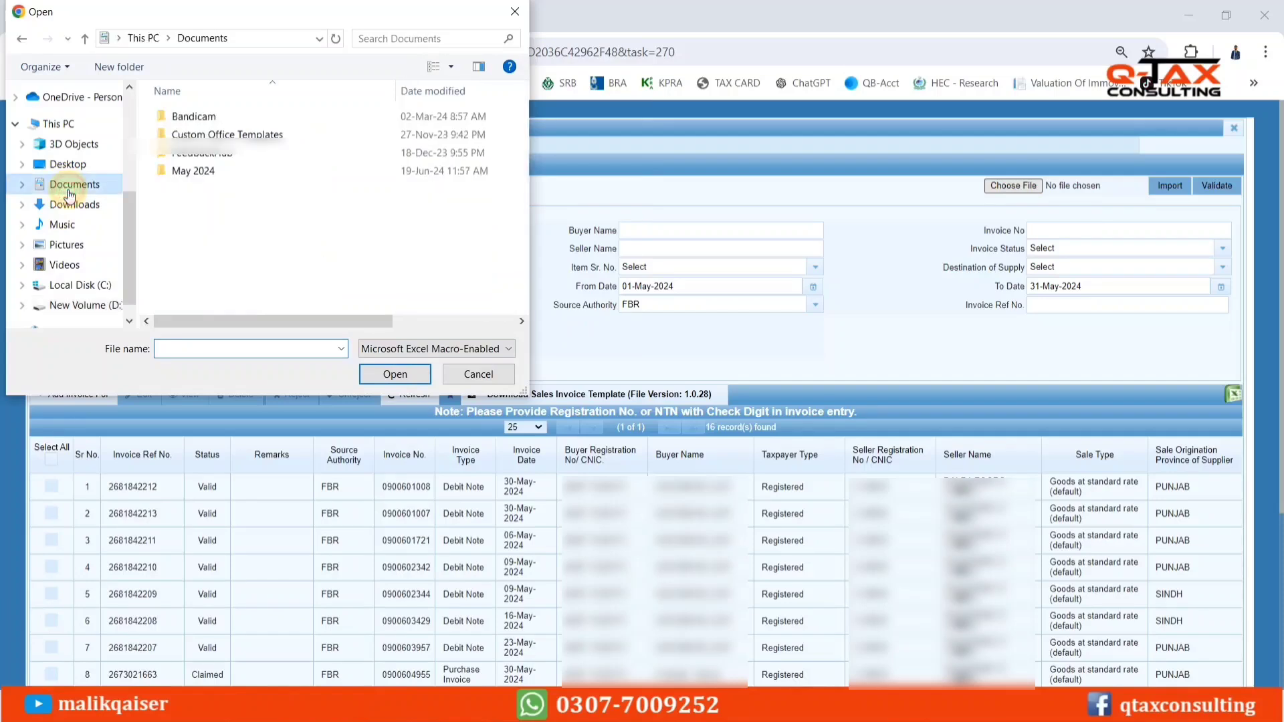
double_click(192, 171)
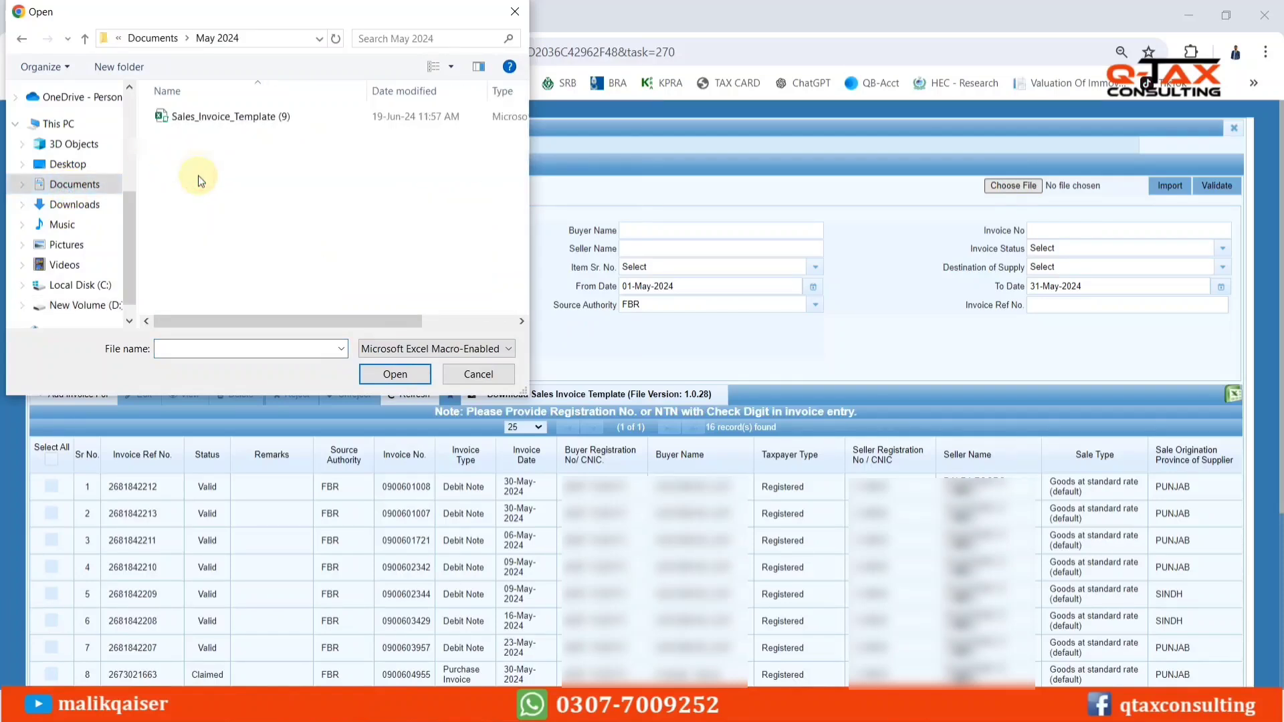
click(236, 117)
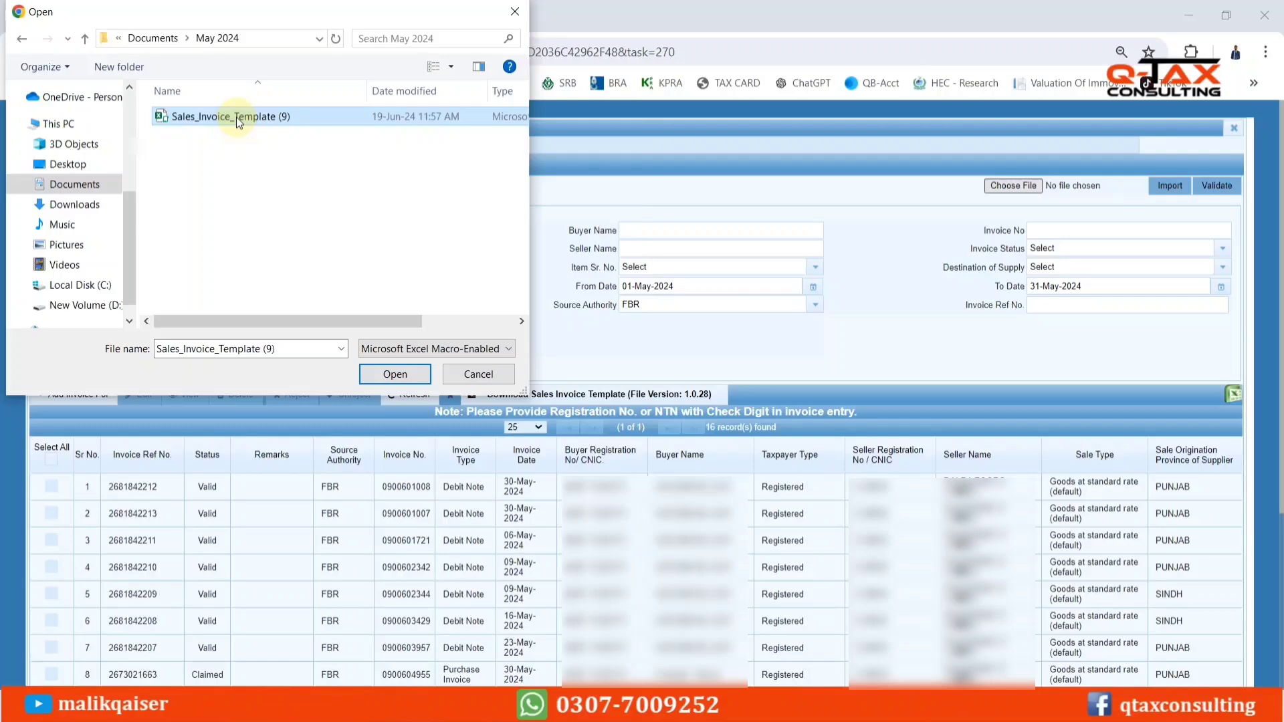
double_click(235, 118)
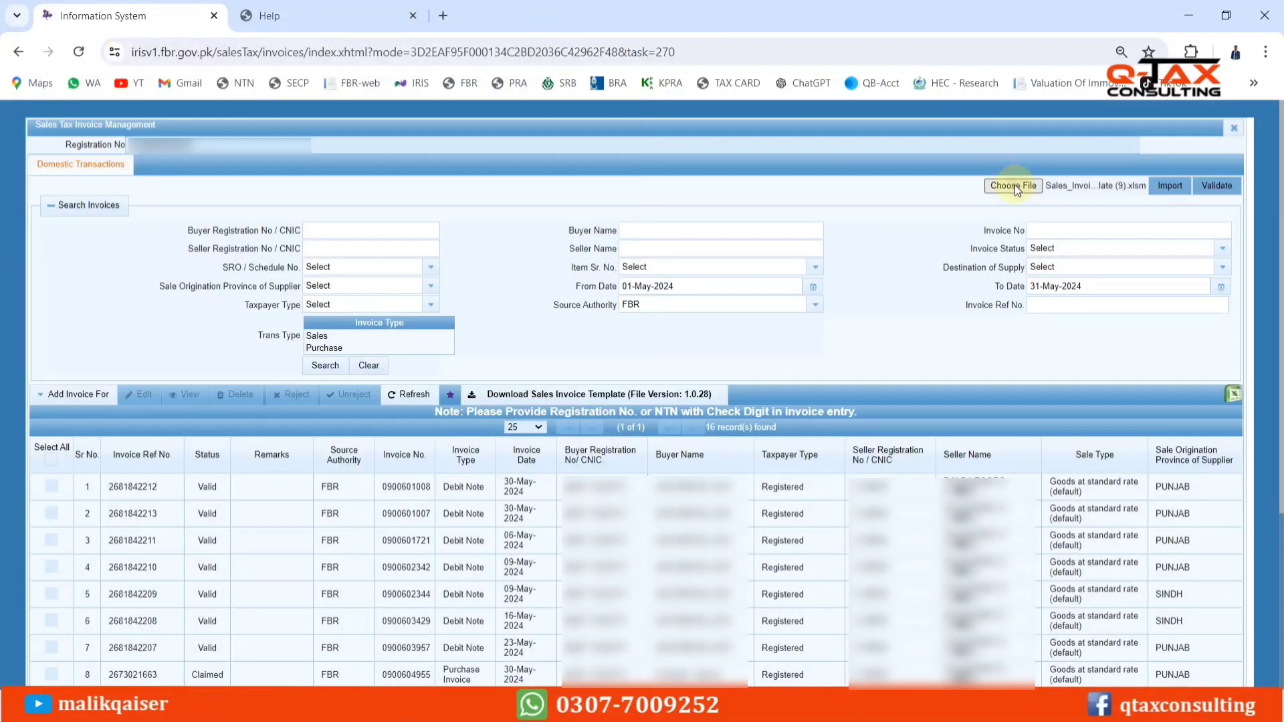
click(1014, 185)
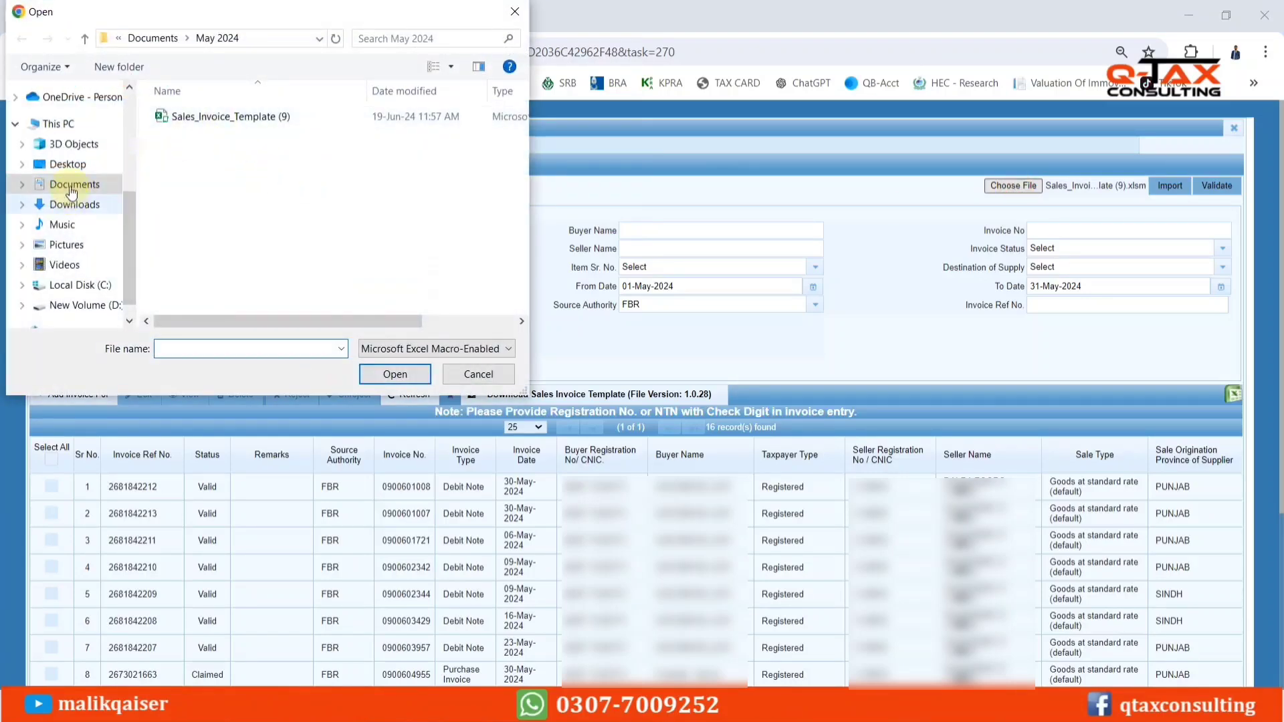
double_click(242, 125)
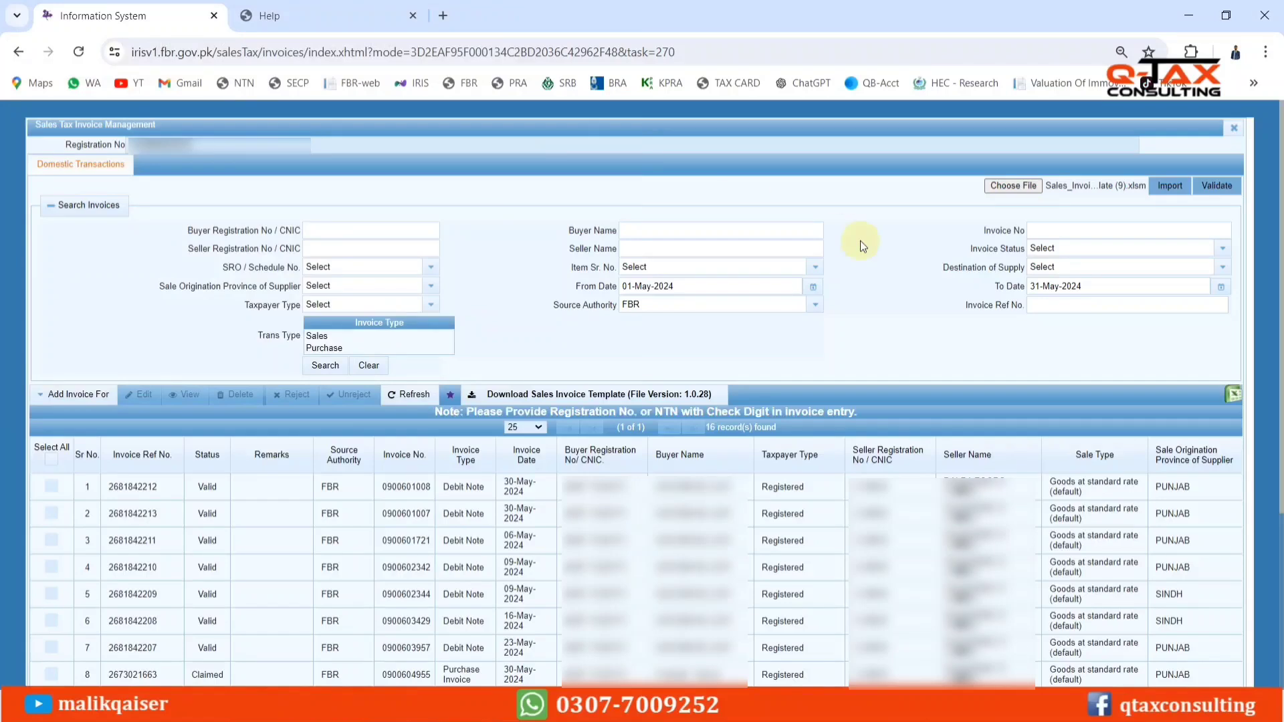
Import the attached May 2024 invoices and validate them, giving 908 Valid records.
click(1175, 192)
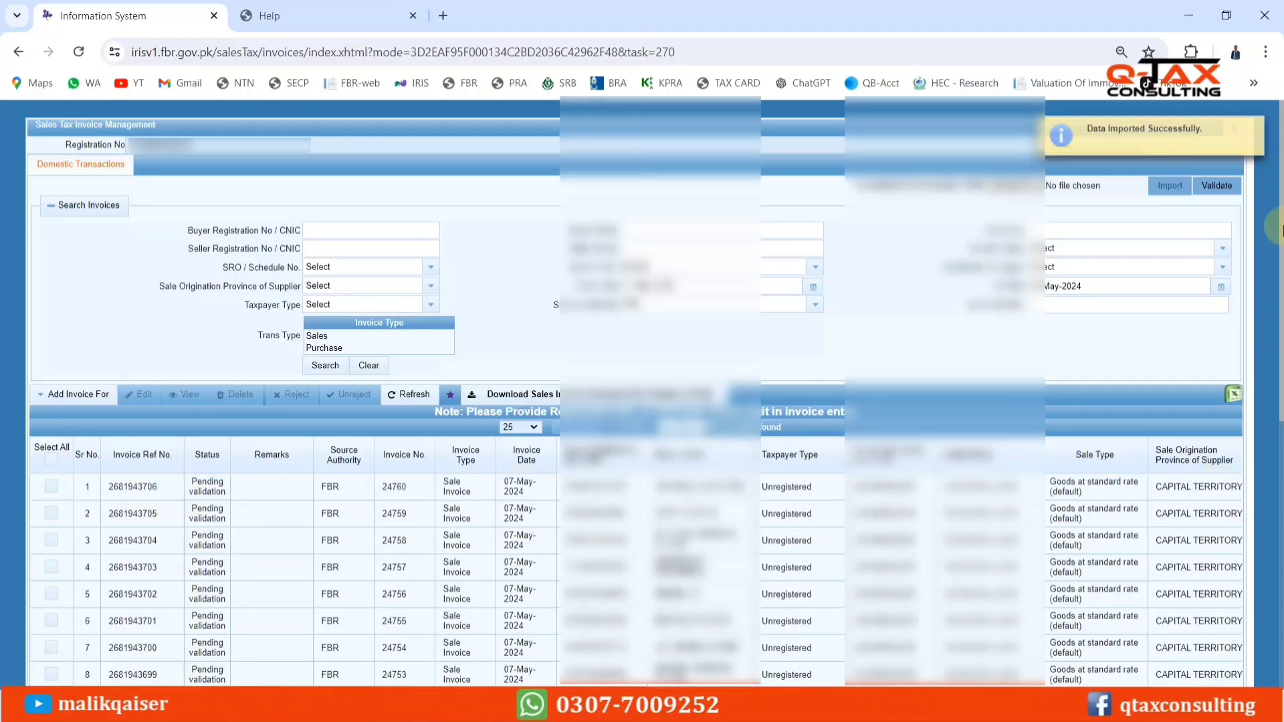
drag(1280, 221, 1274, 541)
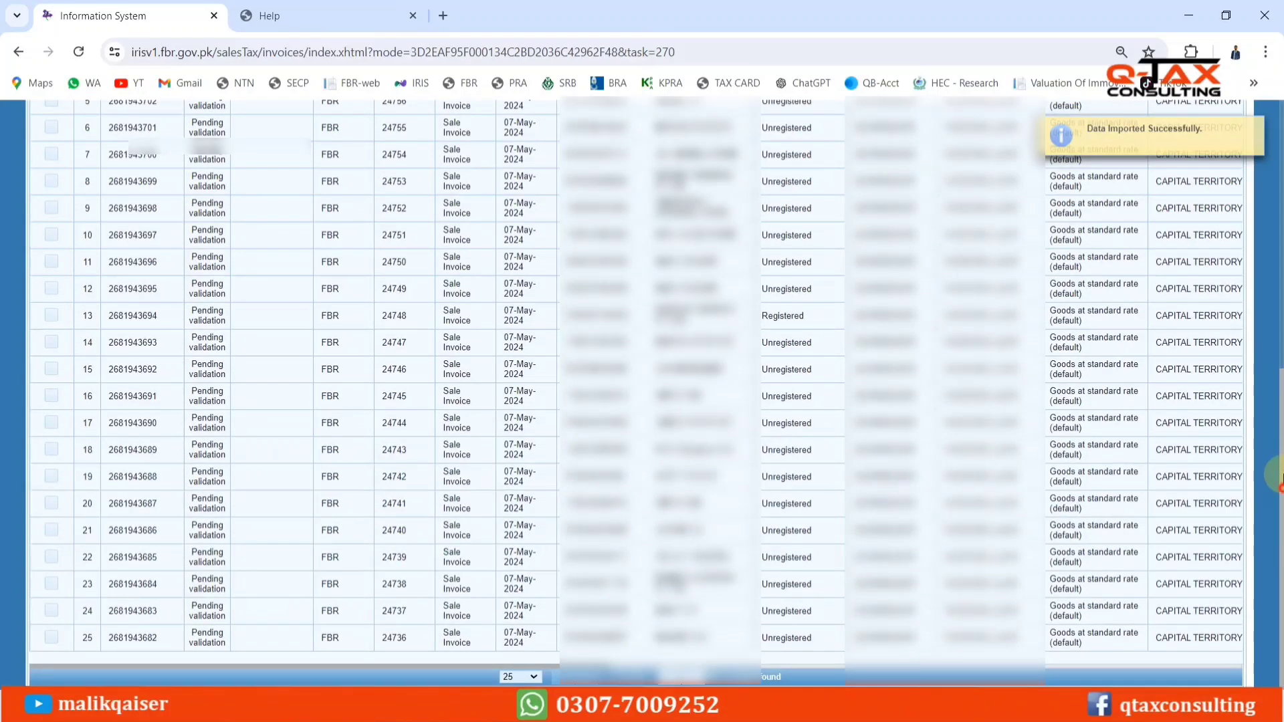
drag(1274, 478, 1275, 160)
click(1231, 190)
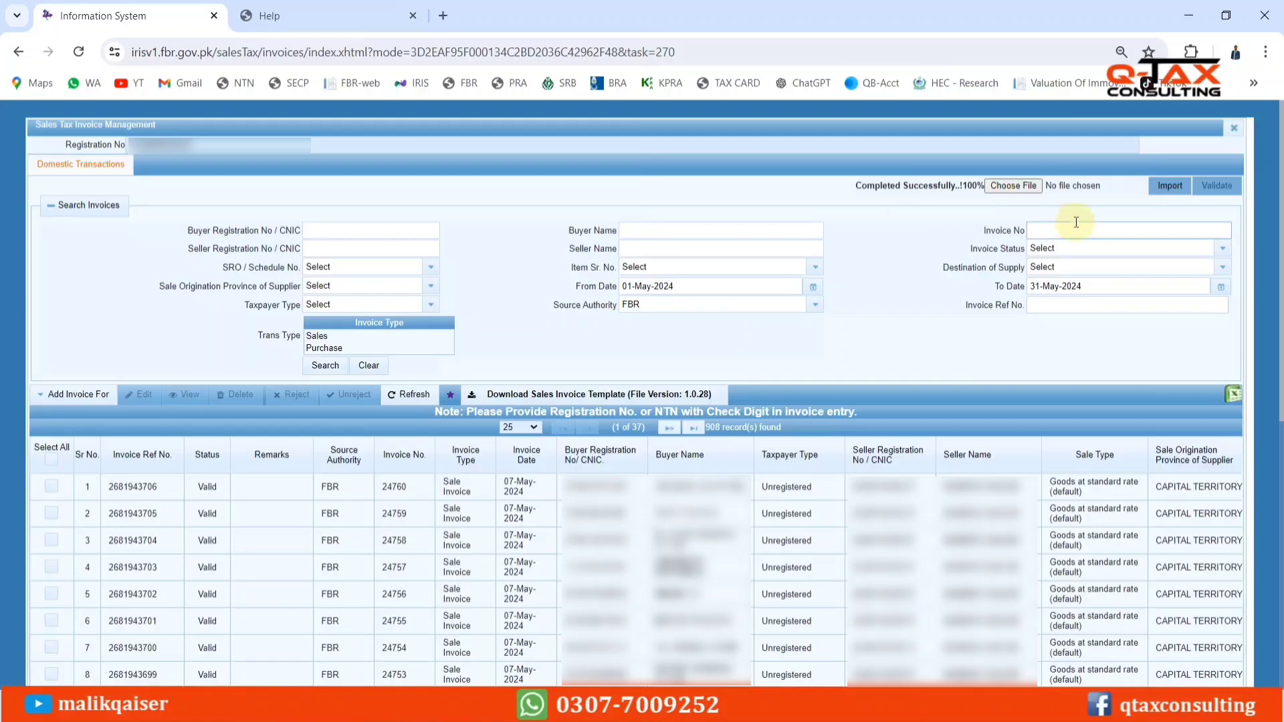
Leave invoice management and start a 26(1) return under Declaration > Returns / Statements (Original).
click(1235, 131)
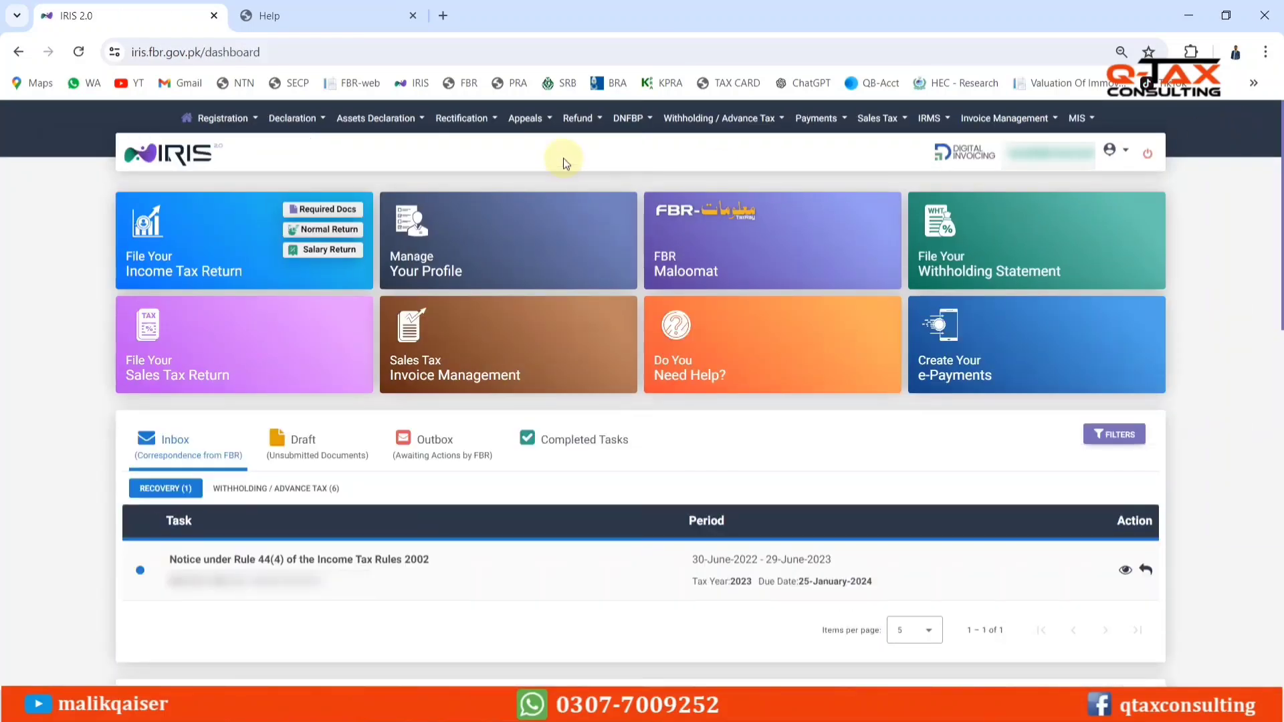
click(303, 123)
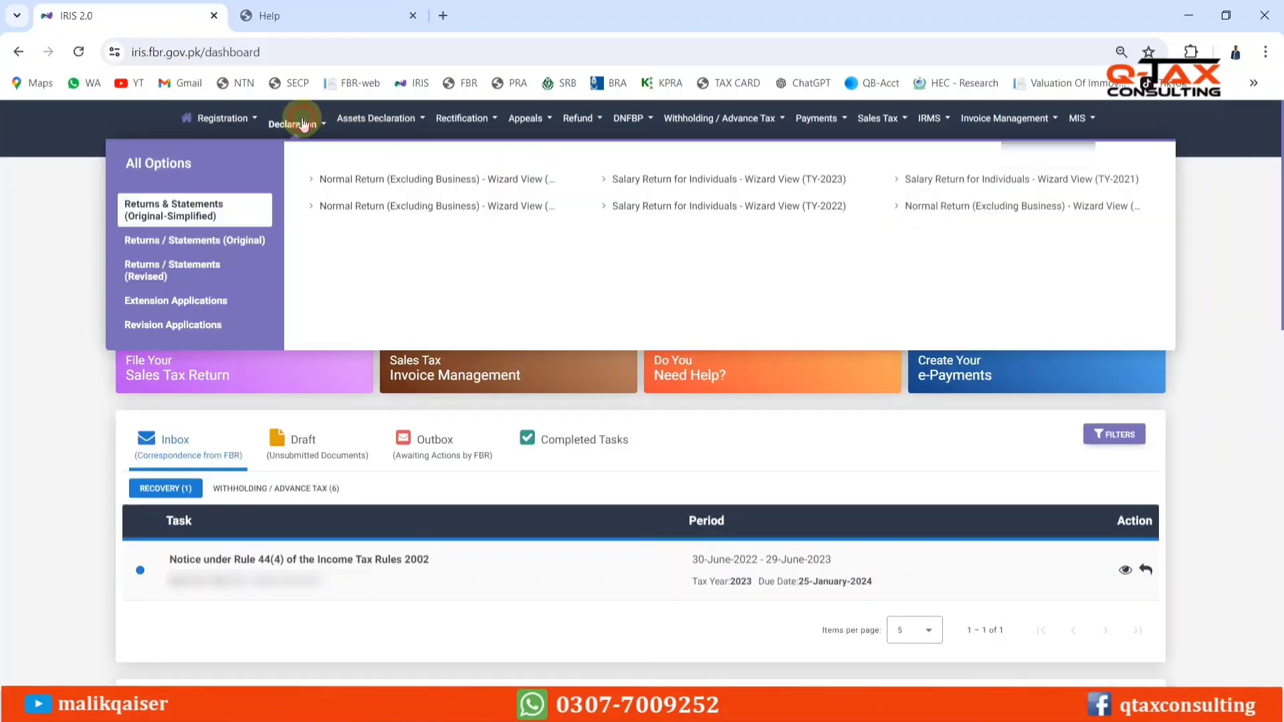
click(187, 242)
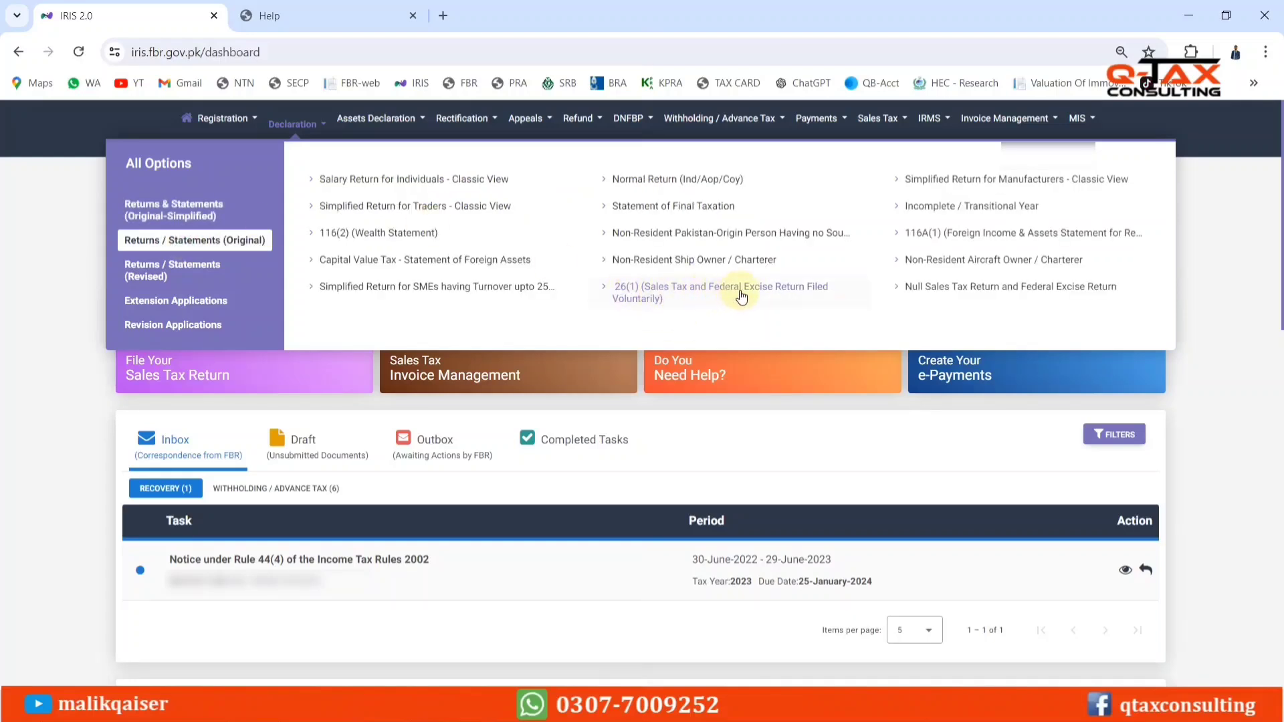
click(645, 291)
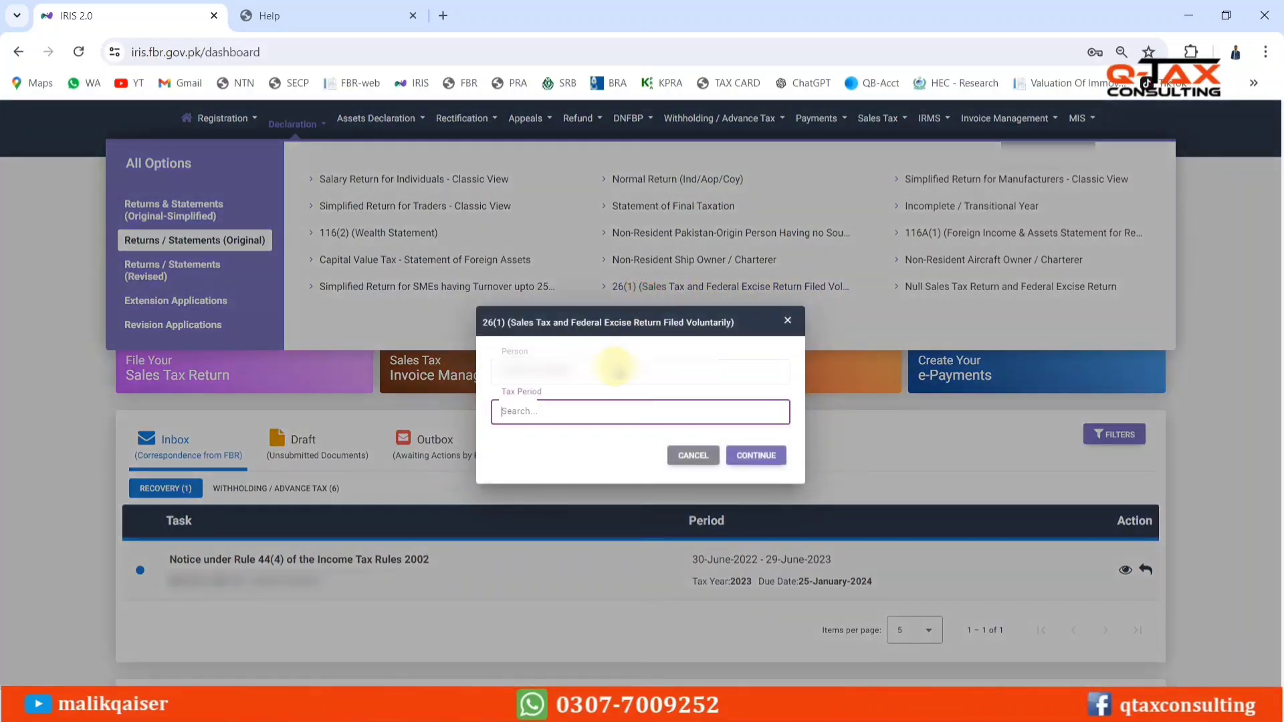
Choose the 01-May-2024 to 31-May-2024 period, continue, and dismiss the existing-draft notice.
text(2024)
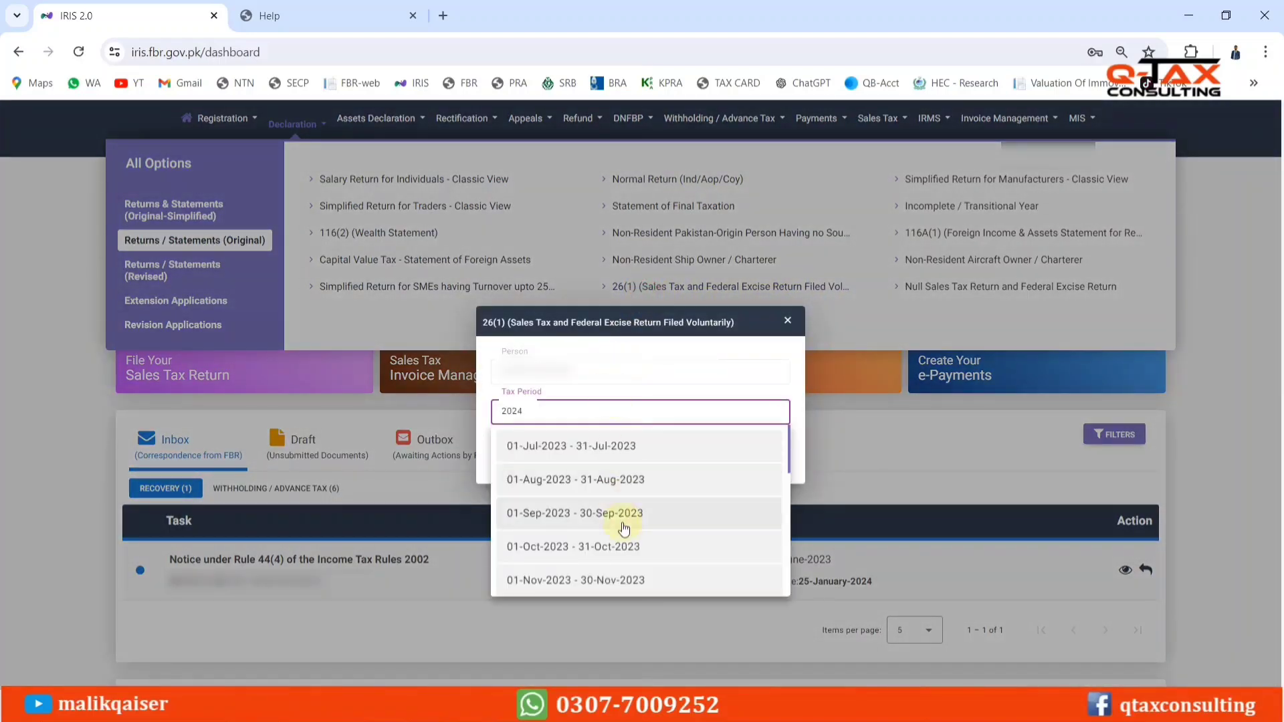
scroll(623, 545, down, 3)
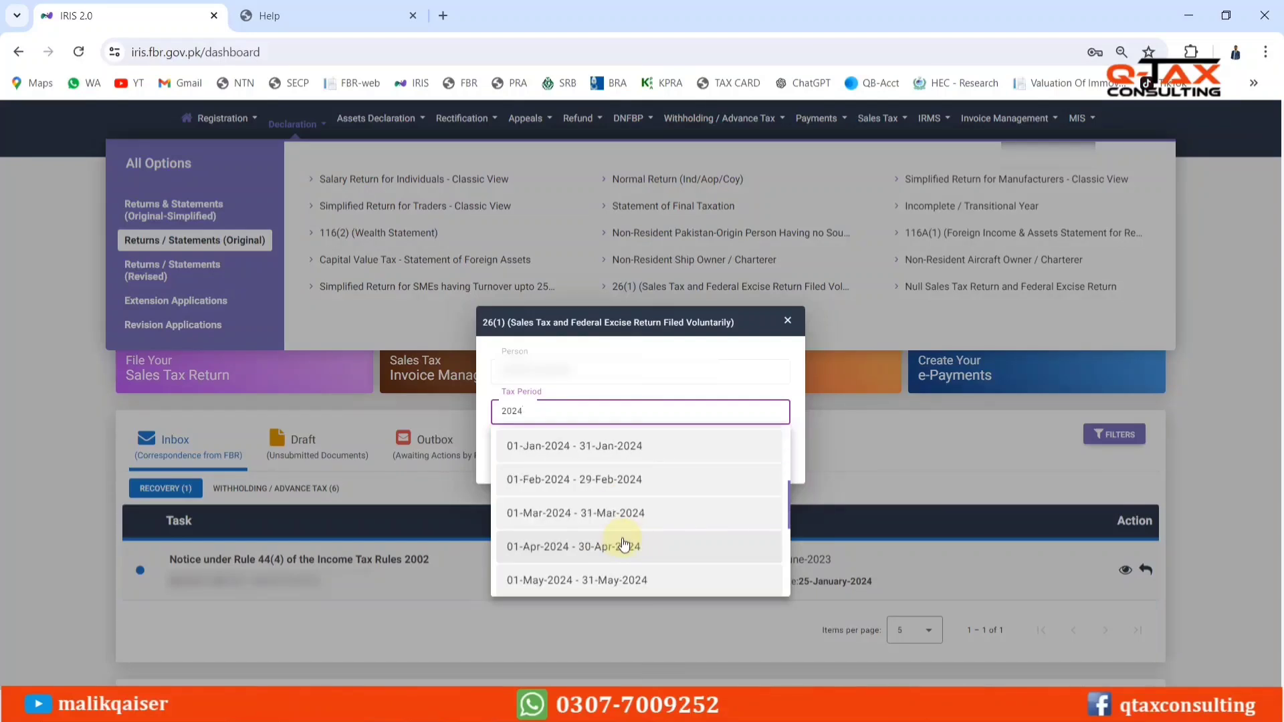
click(575, 580)
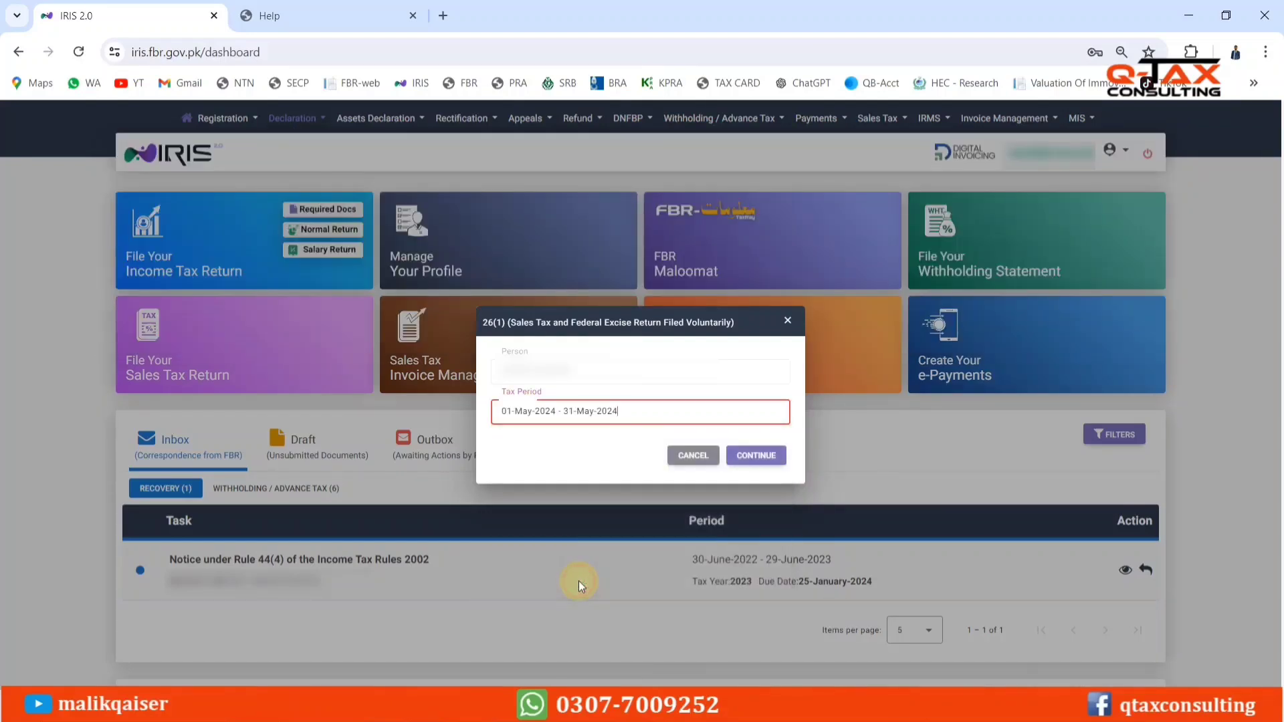
click(767, 461)
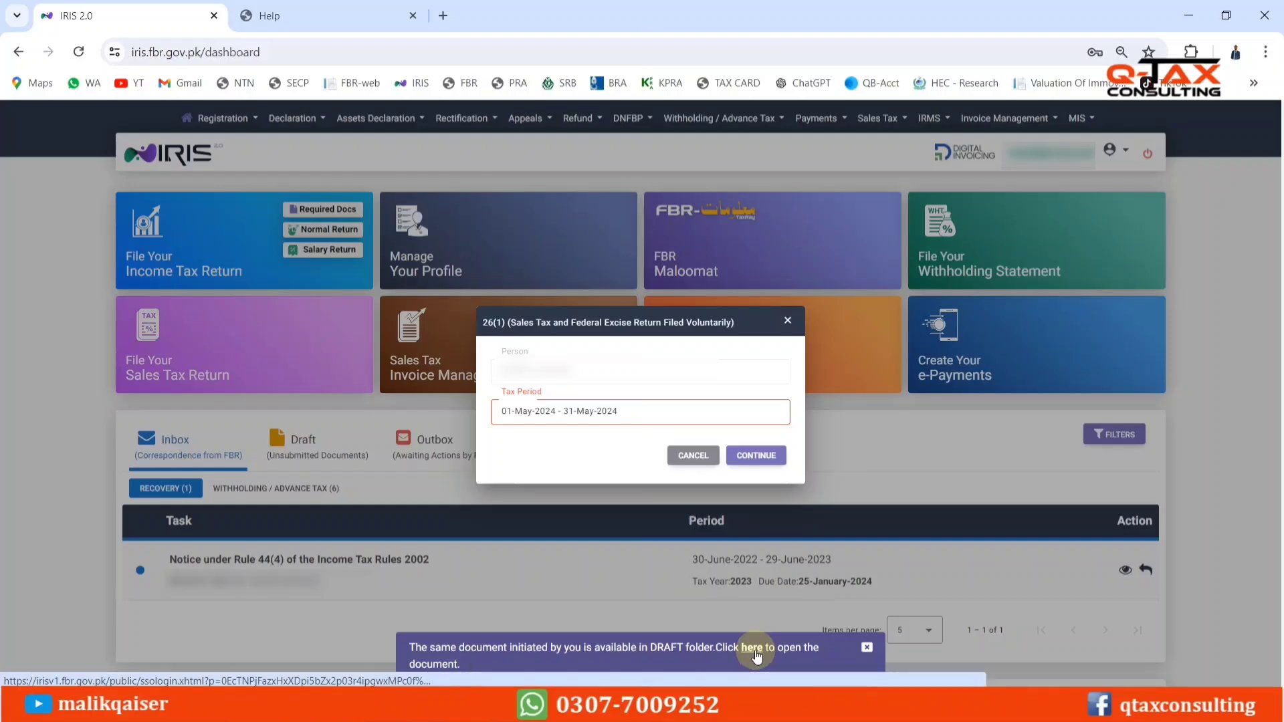
click(752, 649)
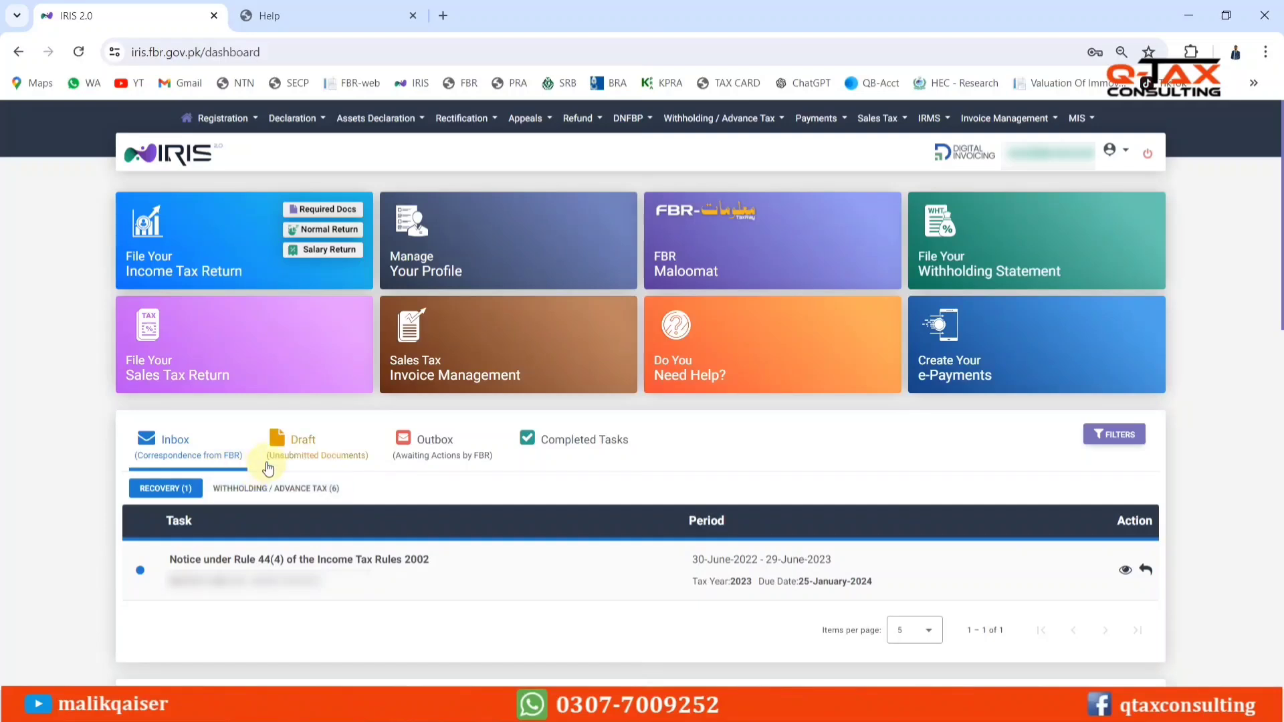
Open the unsubmitted May 2024 draft and load the sales invoices into Annex-C under Sale Tax Debit.
click(301, 447)
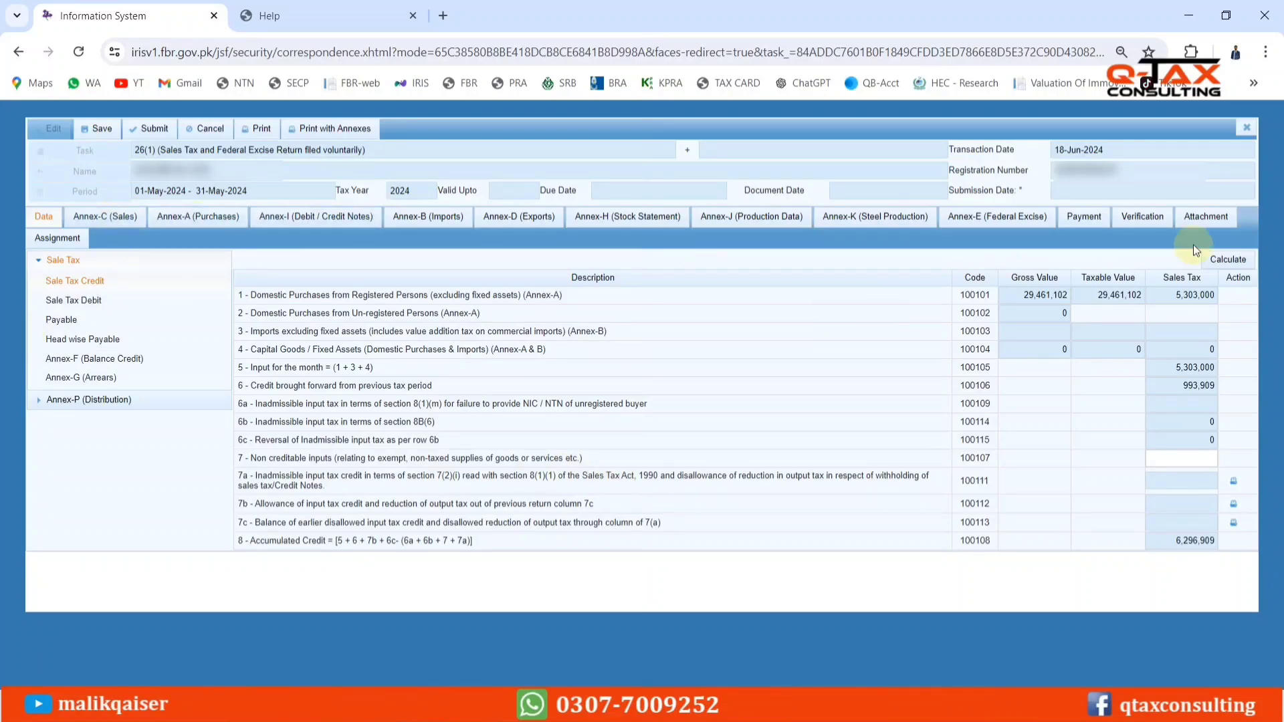
click(75, 301)
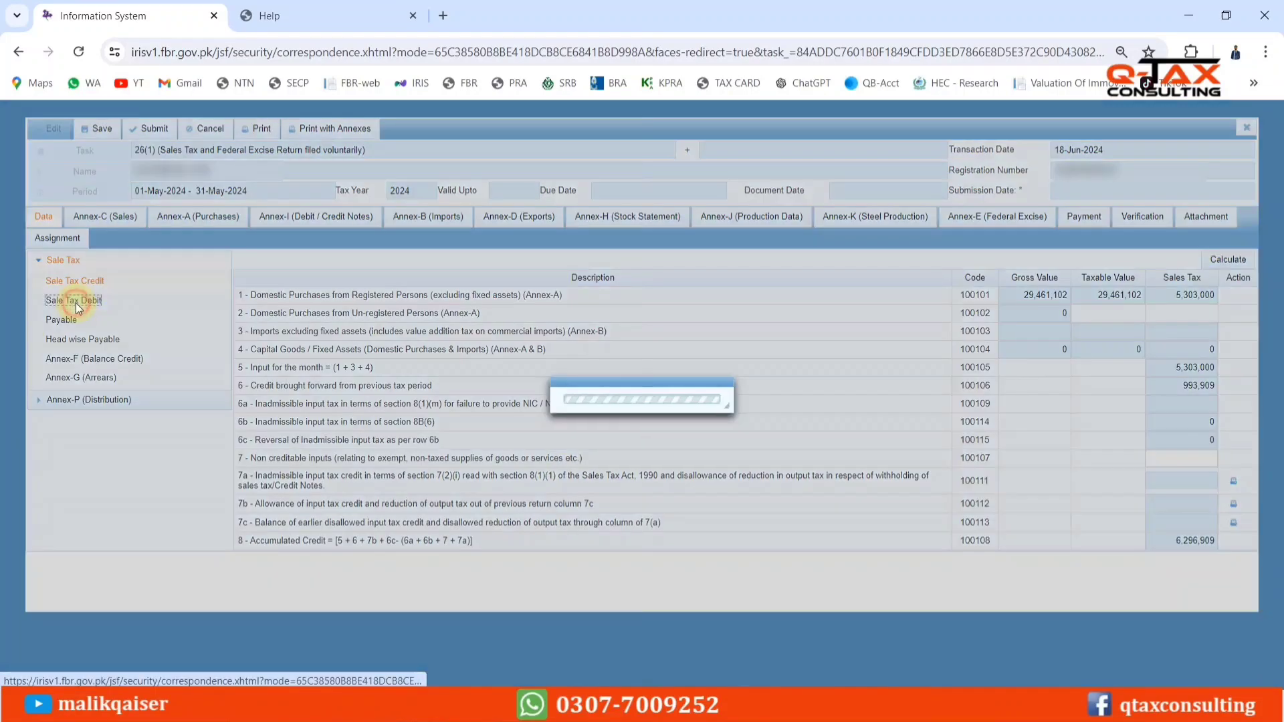
click(118, 218)
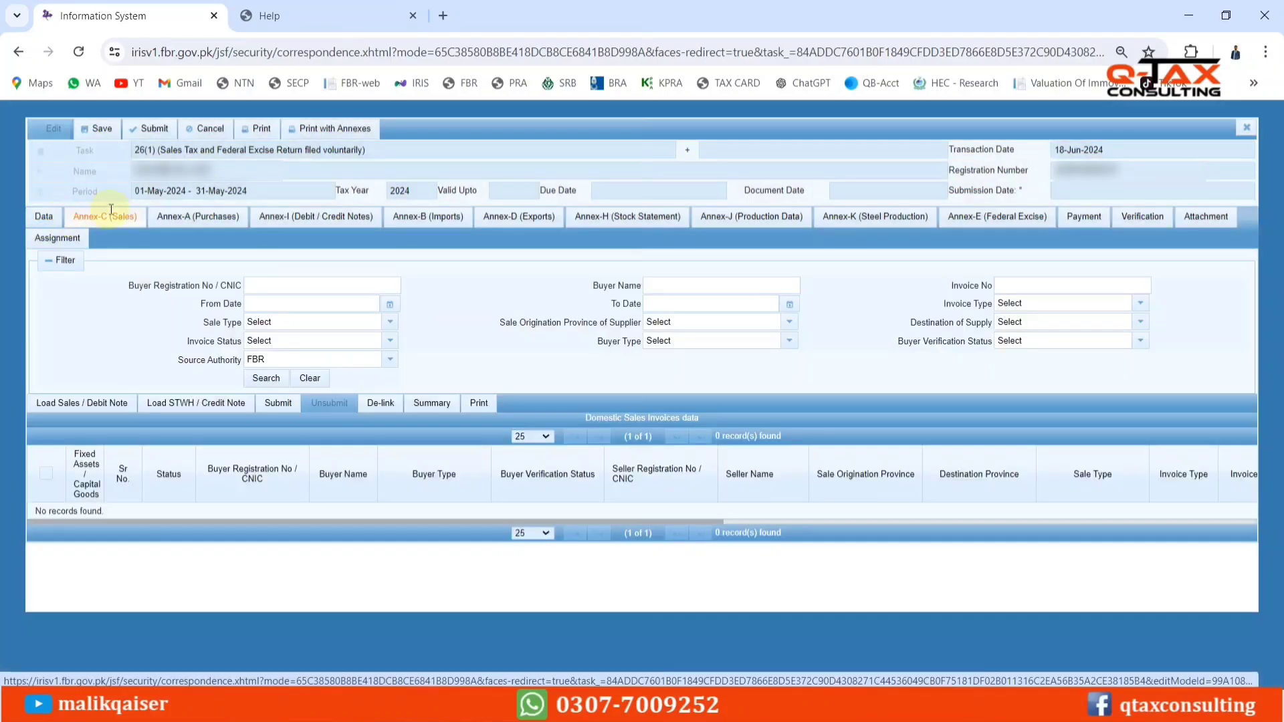
click(87, 405)
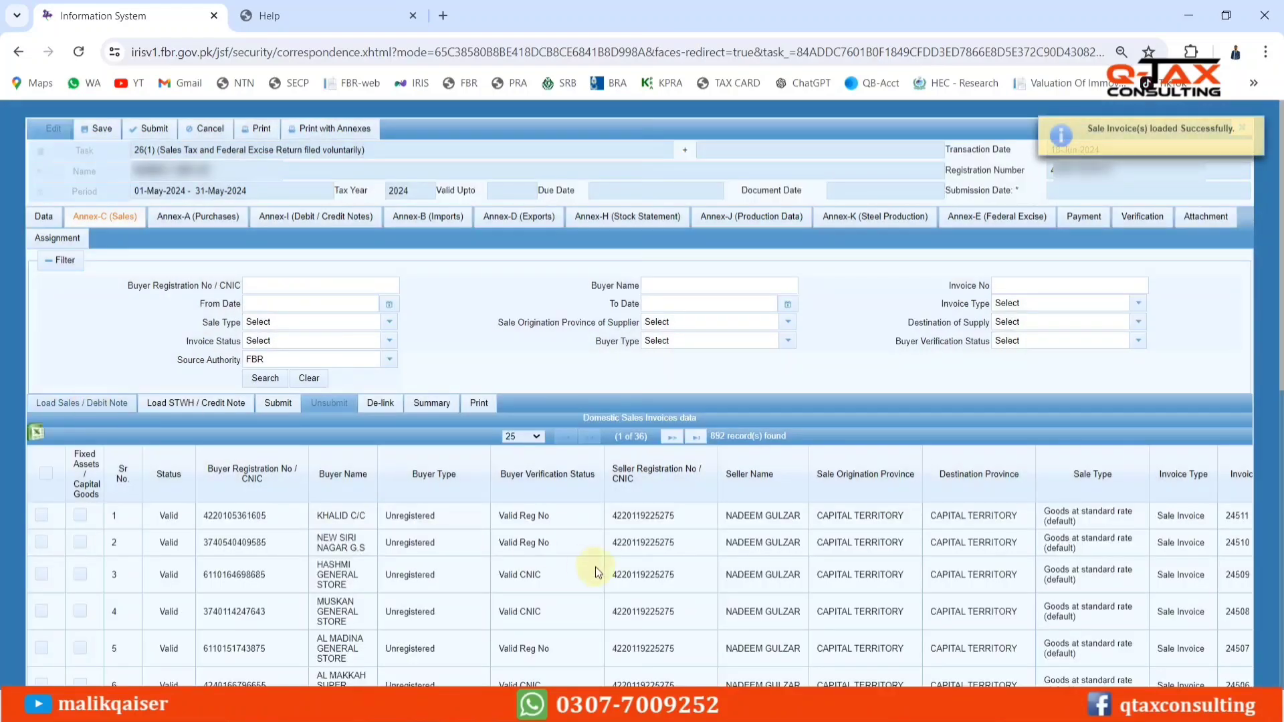
Show 10000 records per page and select the last row, number 892.
drag(1281, 284, 1281, 587)
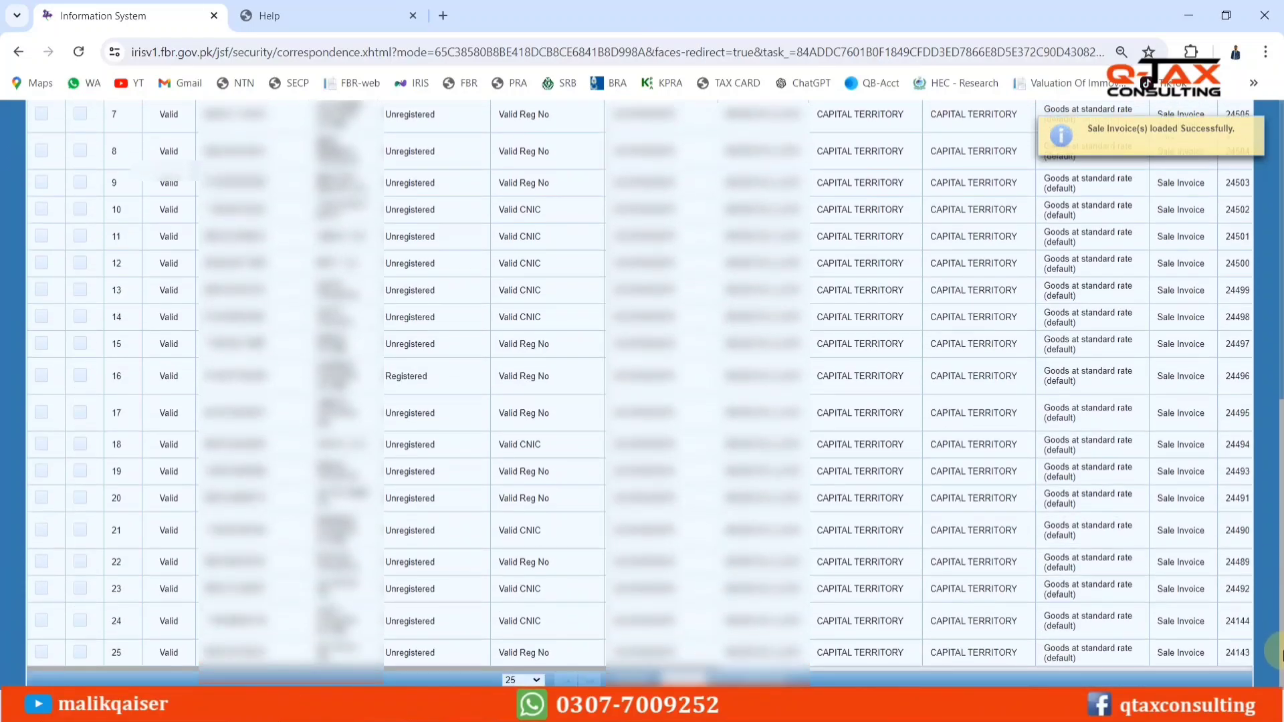
click(539, 681)
click(525, 668)
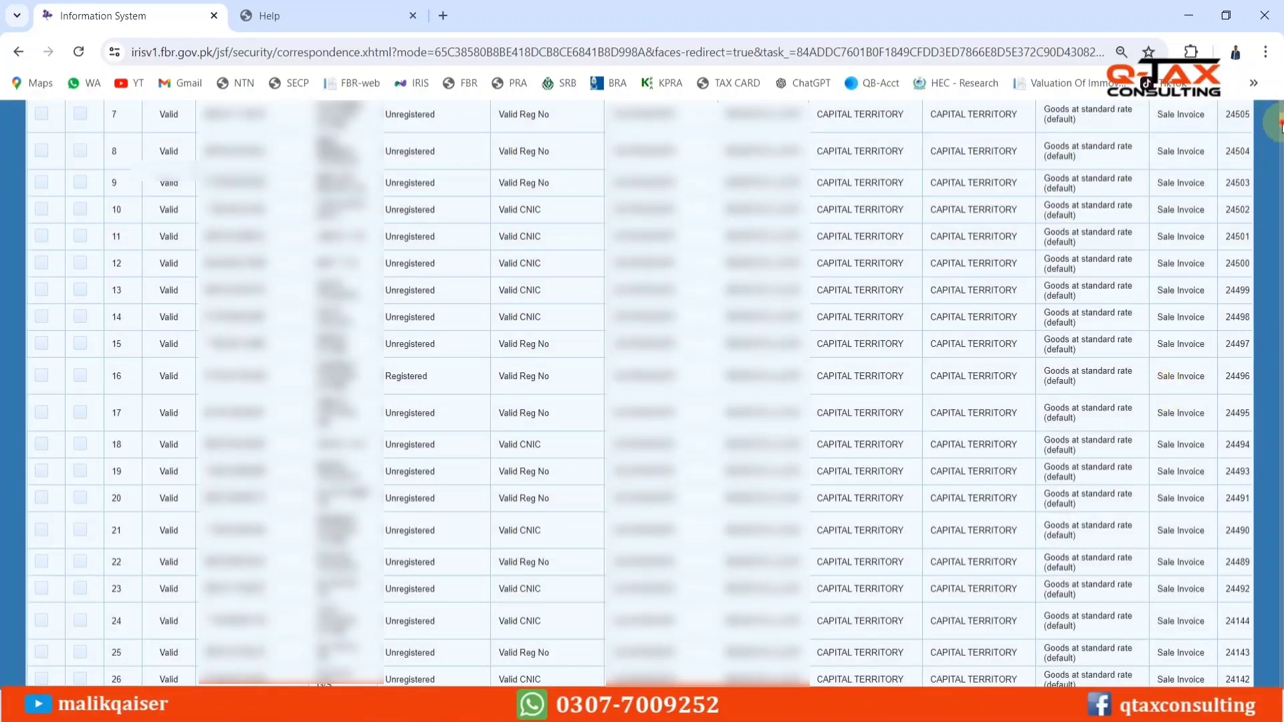
drag(1279, 121, 1279, 668)
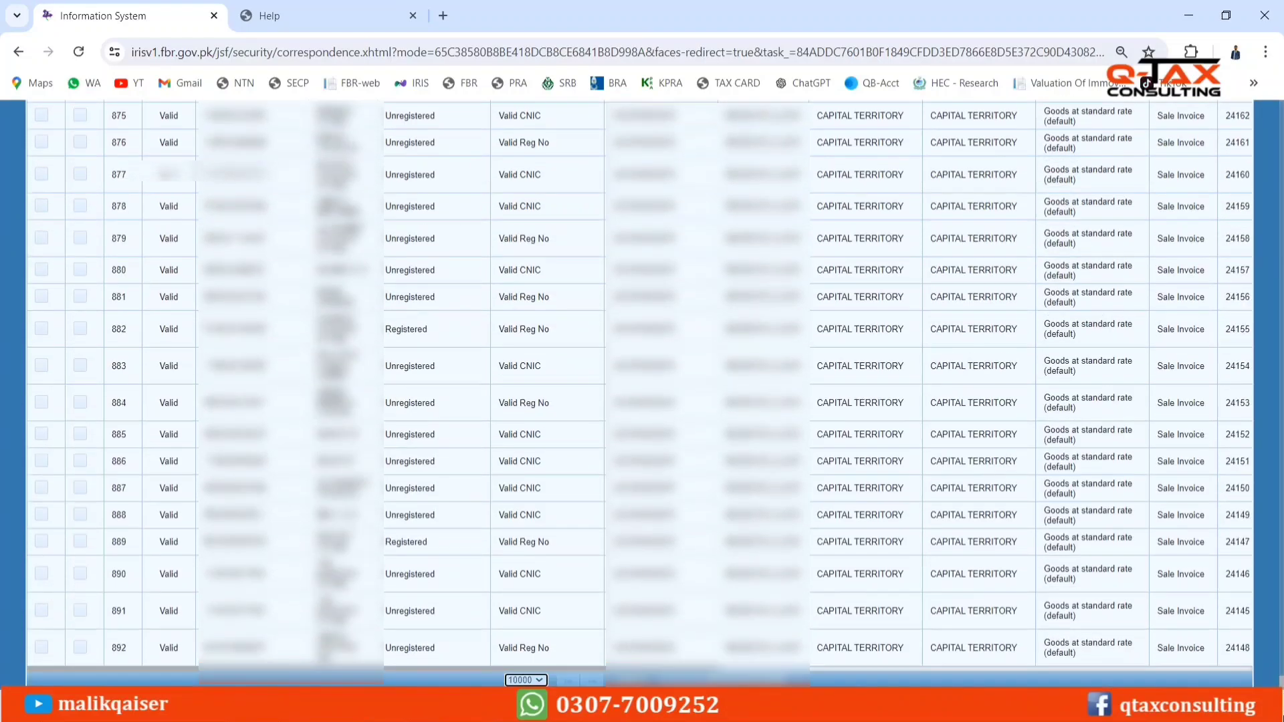
double_click(119, 649)
key(alt+Tab)
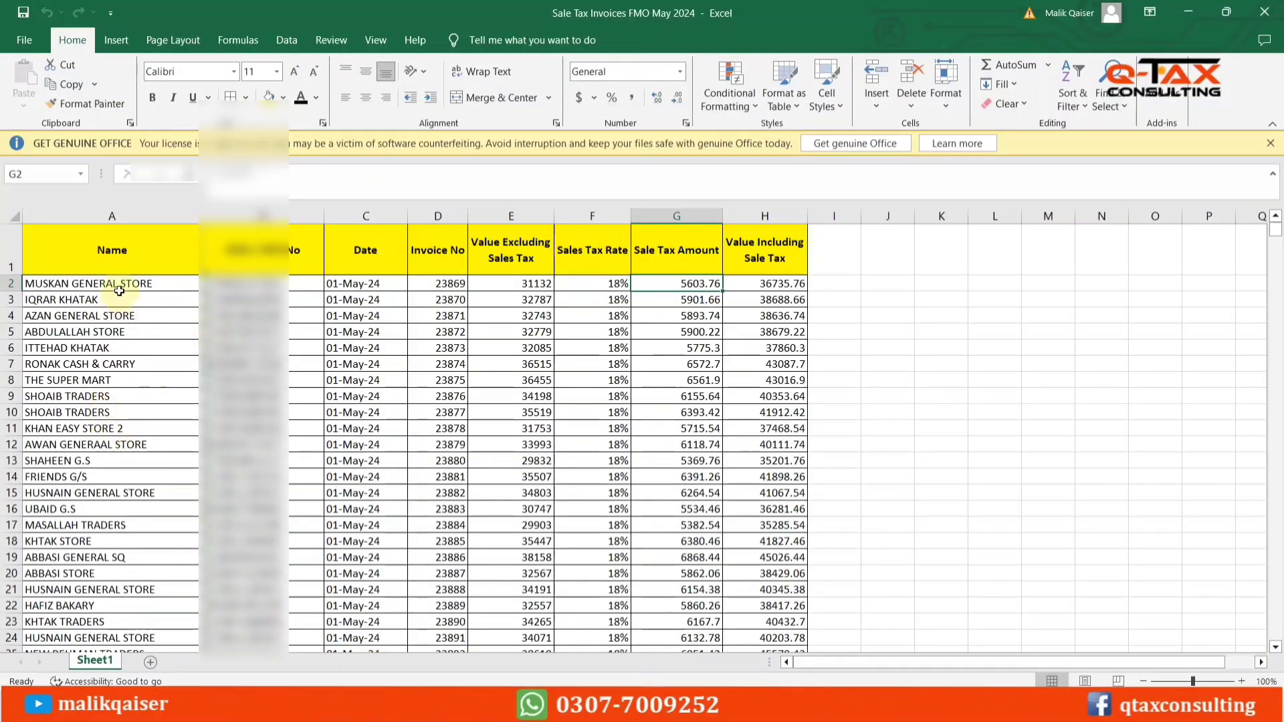
Count Excel's invoice numbers in D2:D893, confirming 892 to match Annex-C.
click(456, 280)
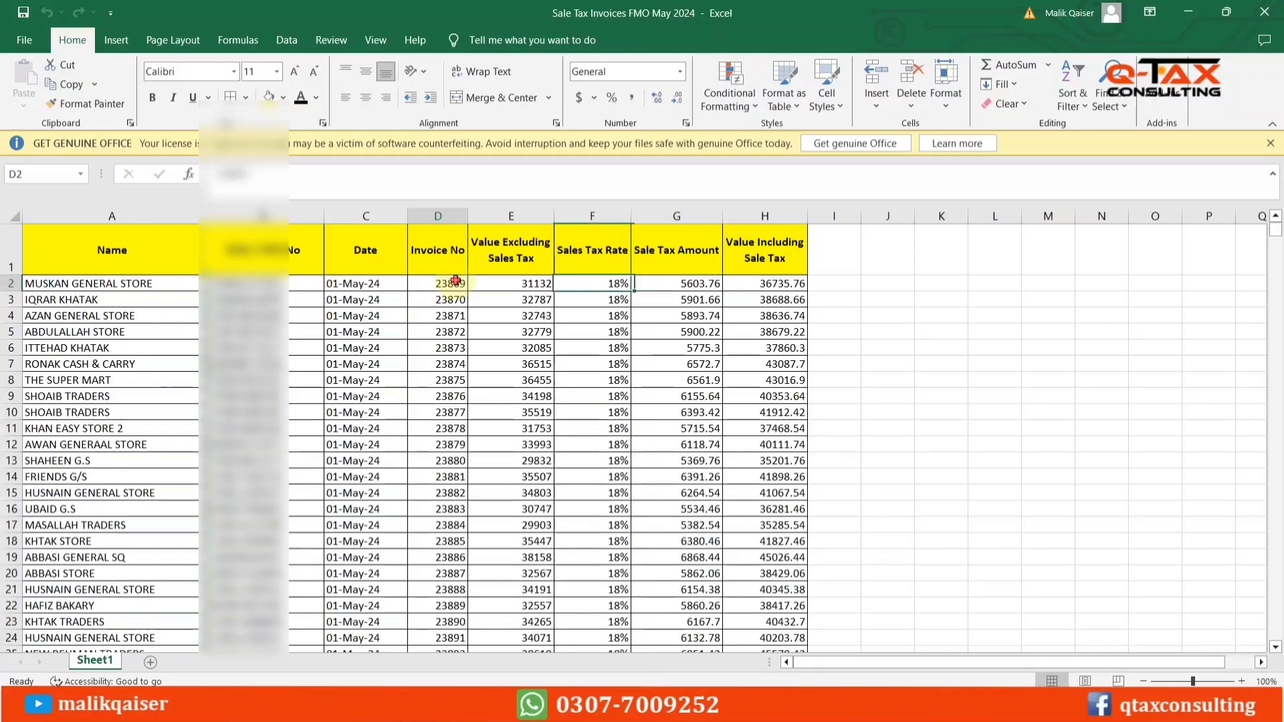
key(ctrl+shift+Down)
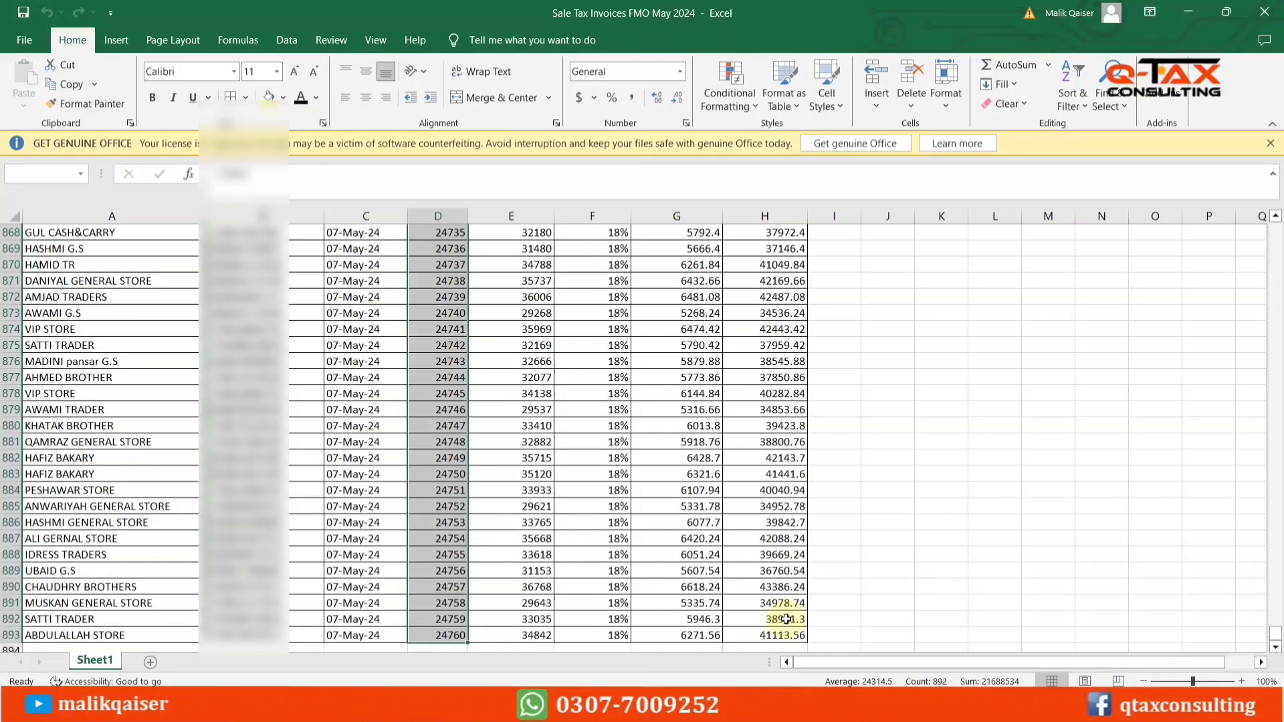
key(alt+Tab)
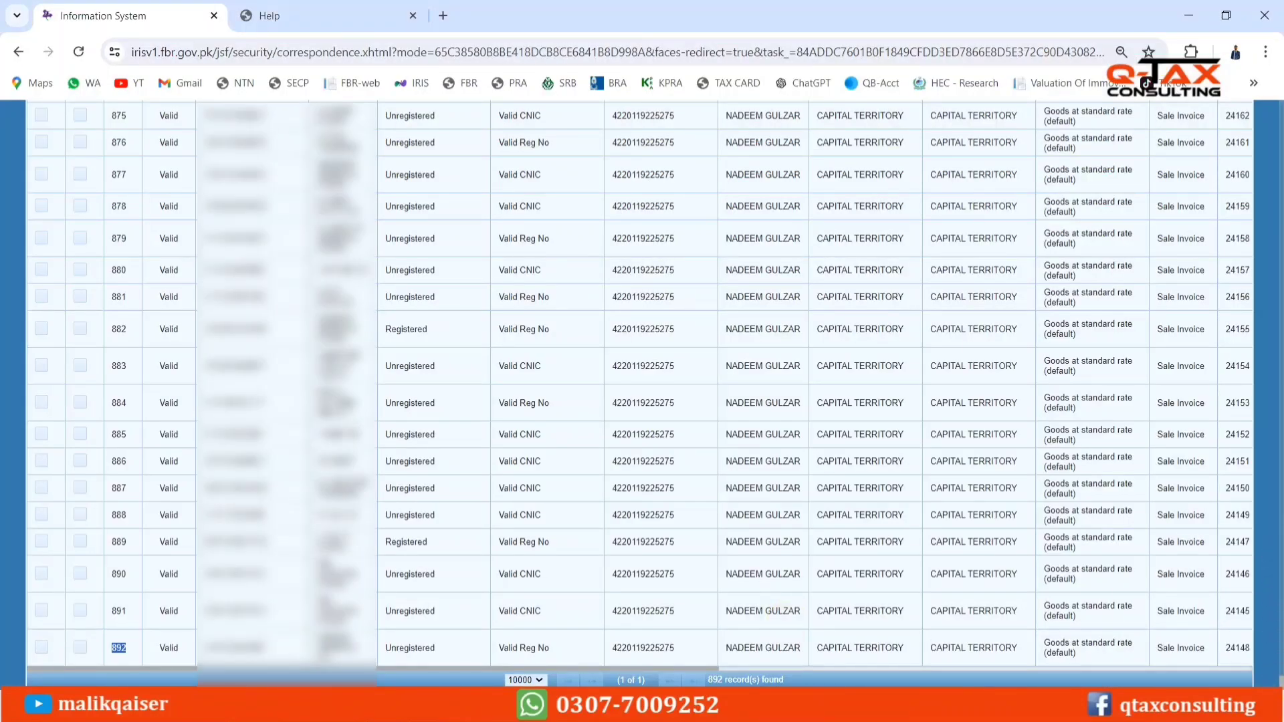
Submit Annex-C with all 892 loaded sales invoices.
drag(1280, 679, 1280, 38)
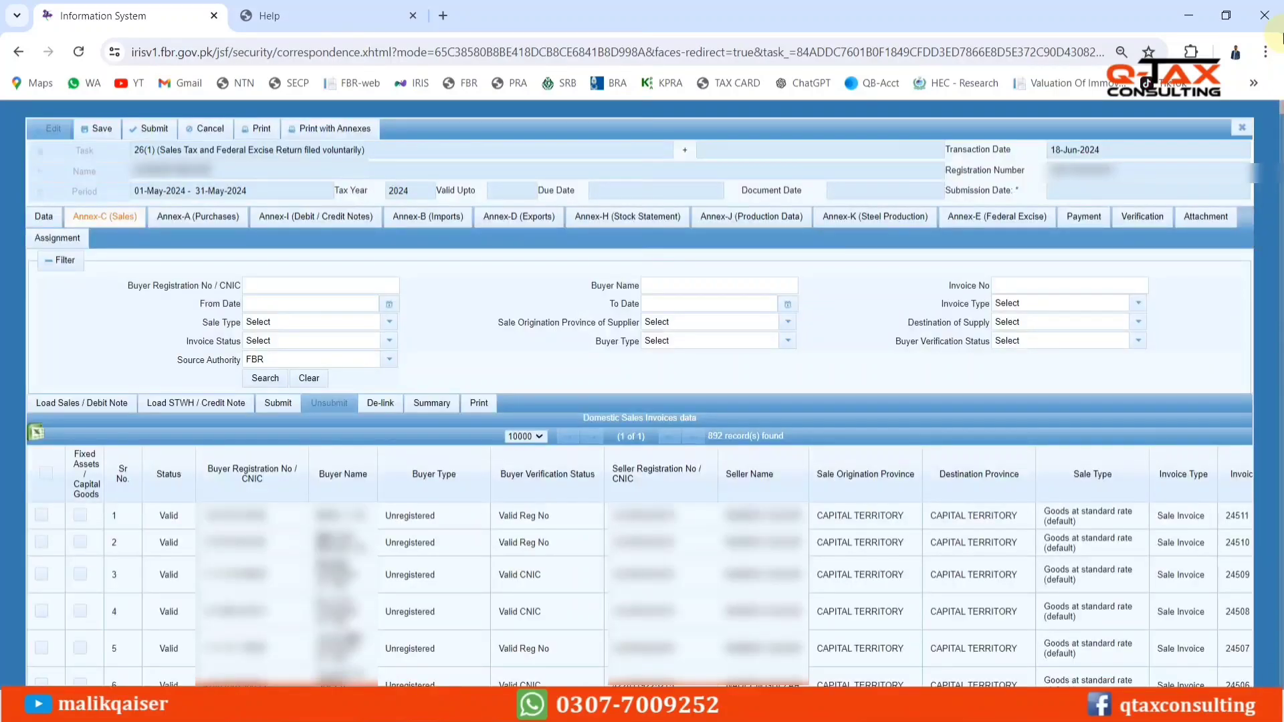
click(280, 404)
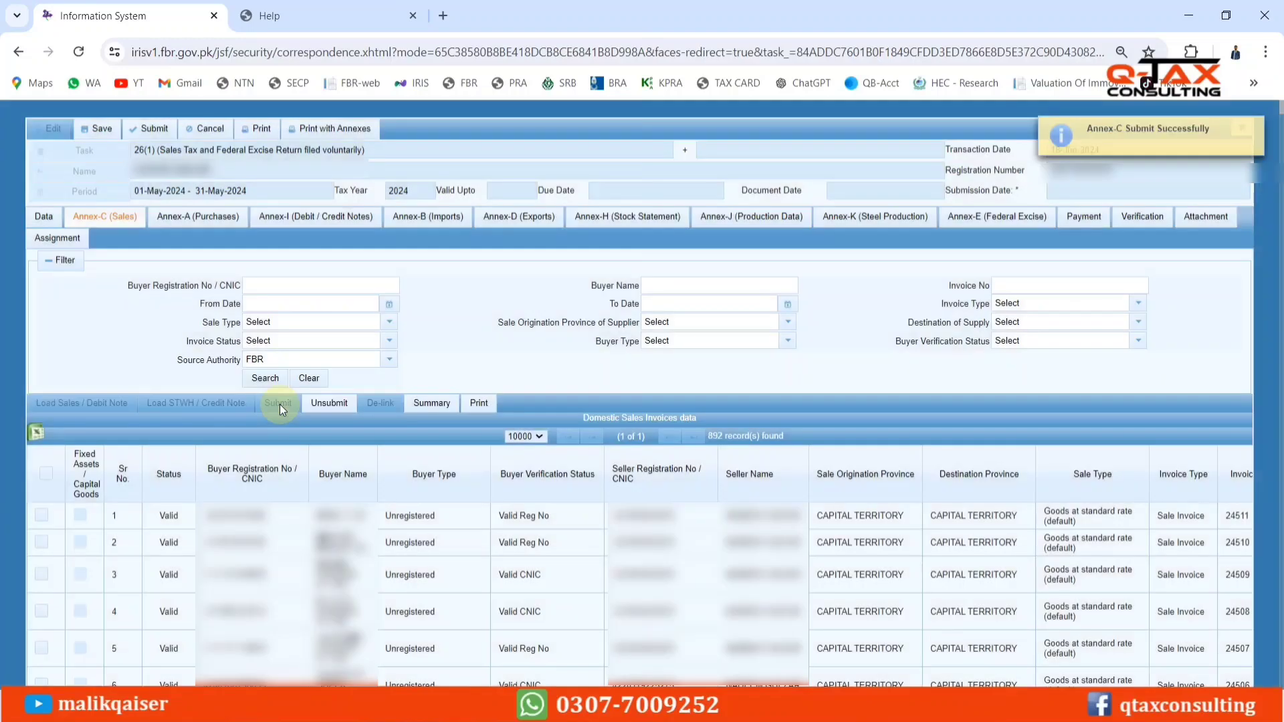
Calculate the Data tab and check row 9: 29,324,951 gross value and 5,278,488 sales tax.
click(43, 216)
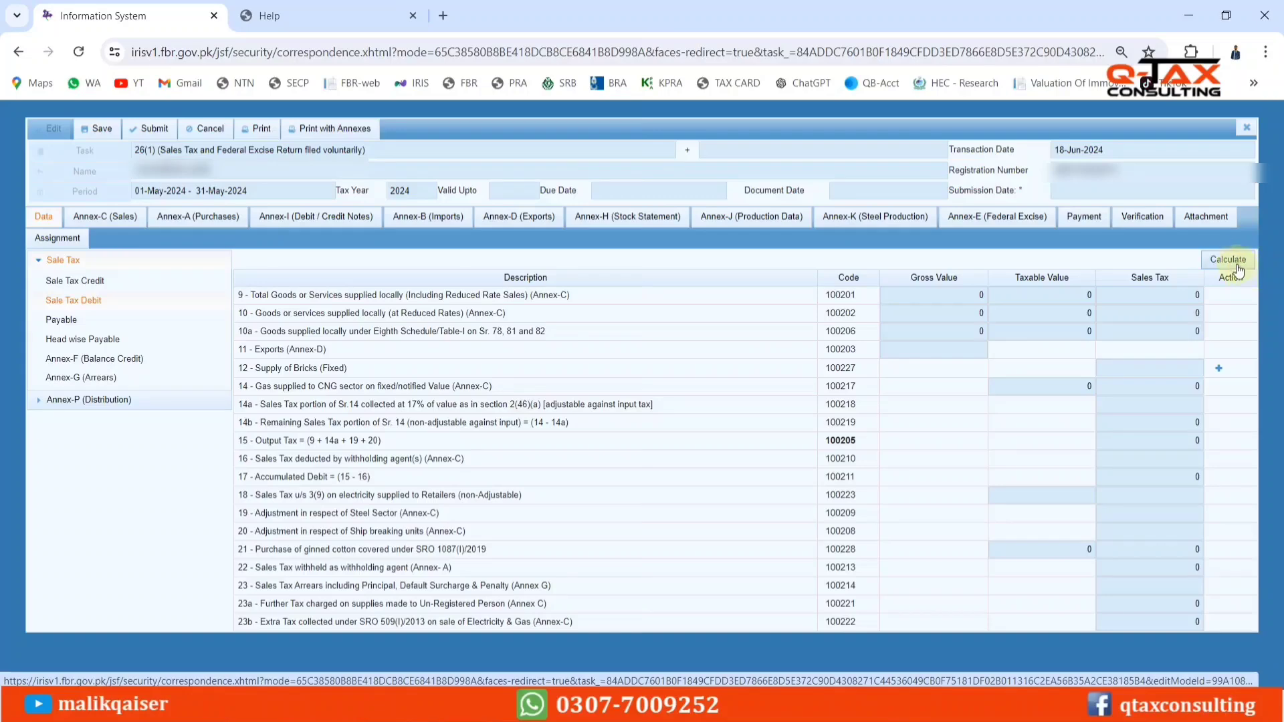
click(1238, 268)
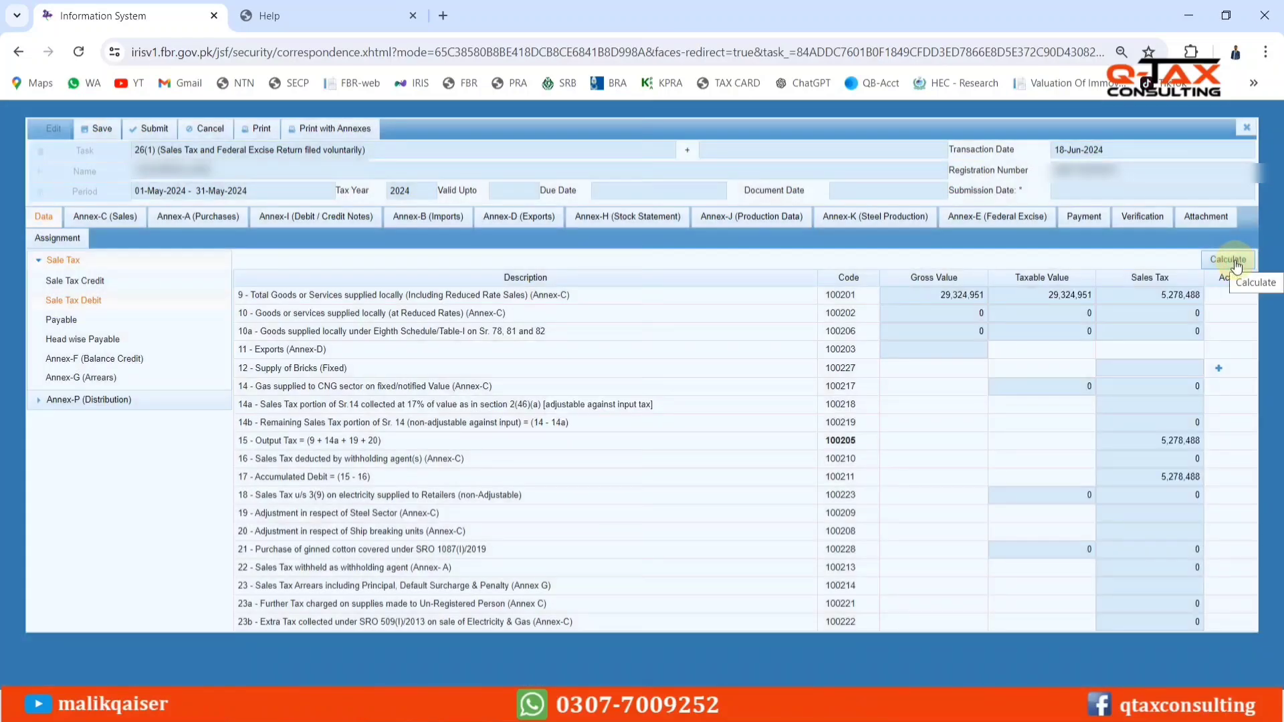
click(966, 299)
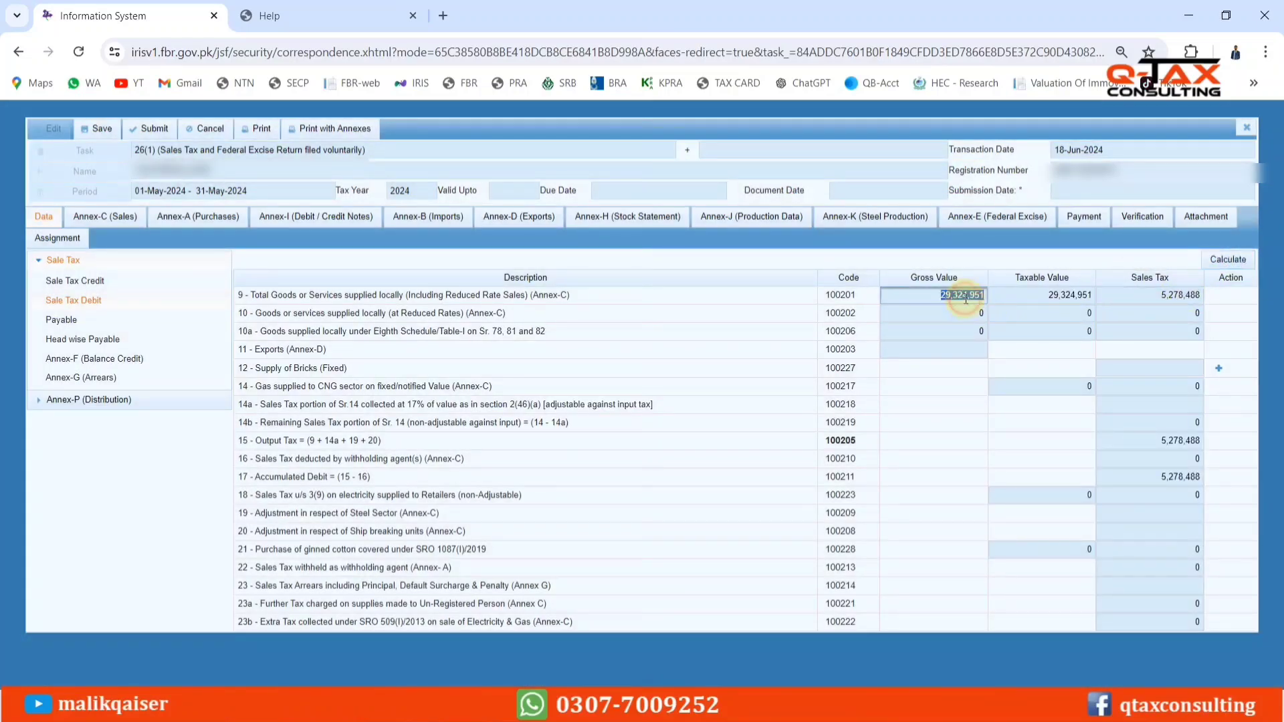
click(1188, 297)
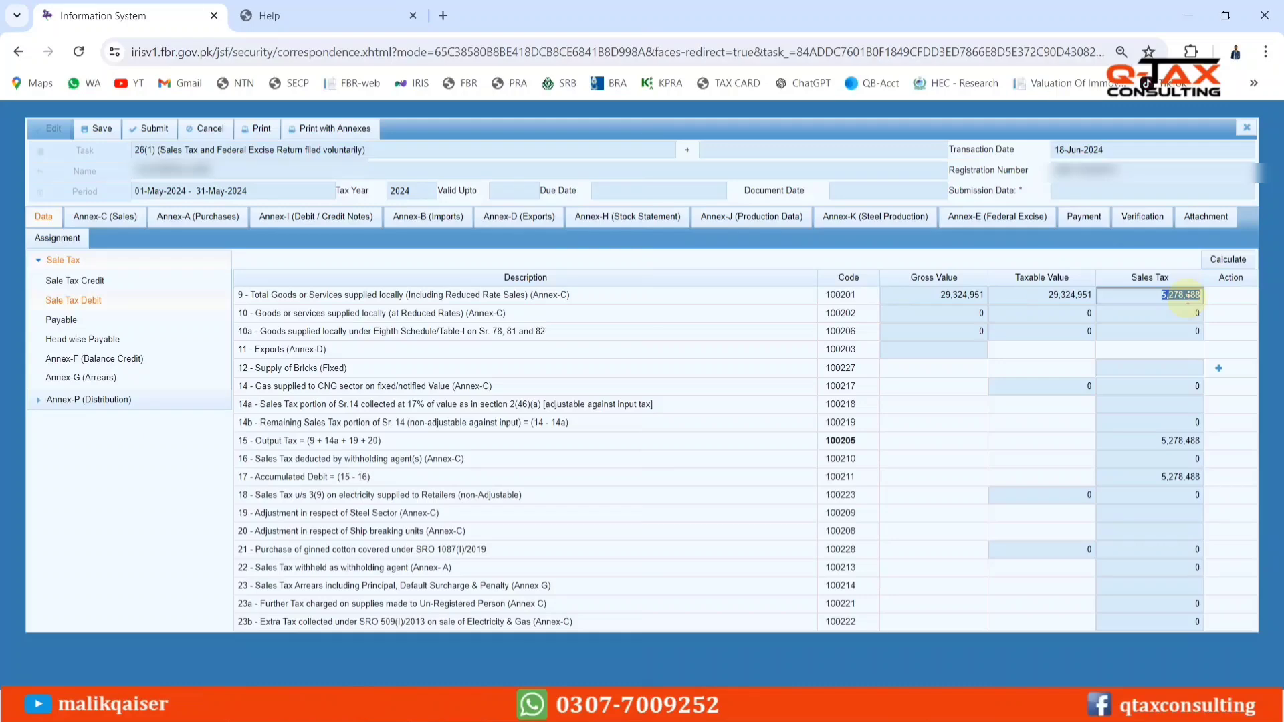
click(963, 296)
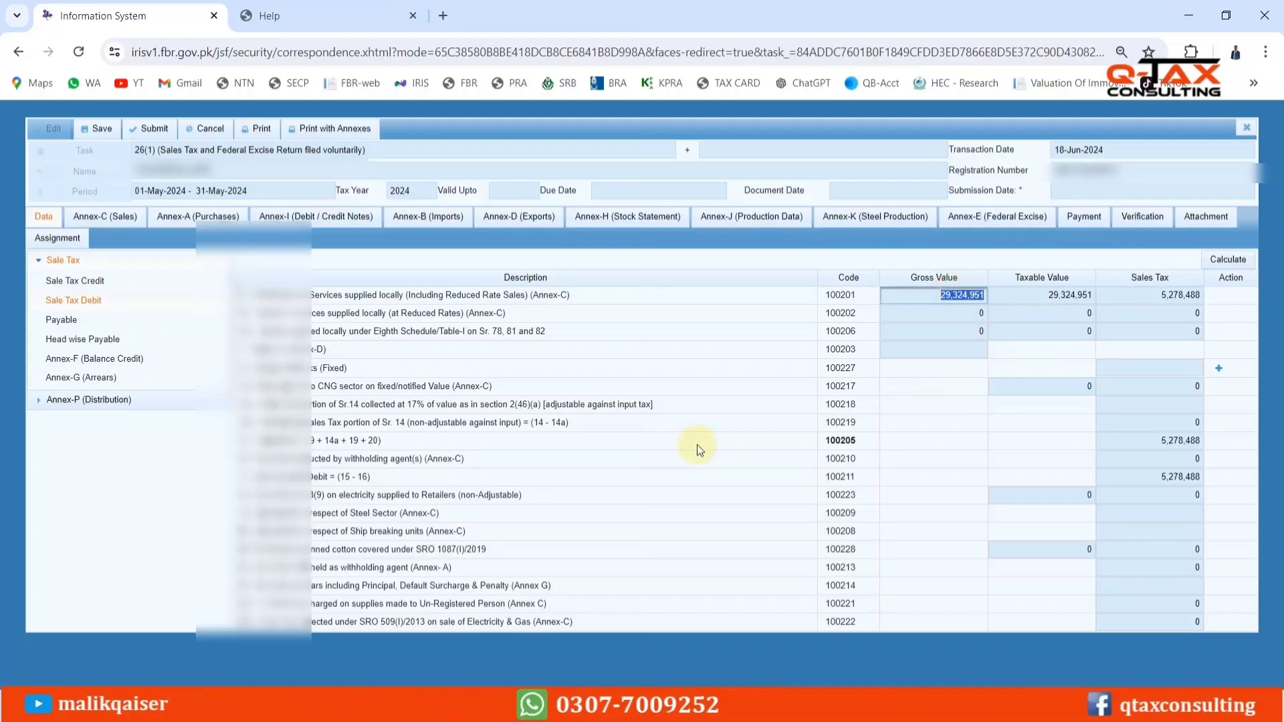
key(alt+Tab)
Sum Excel's Value Excluding Sales Tax column E2:E893 to 29,324,951, matching the return's gross value.
key(Right)
key(Right)
key(Right)
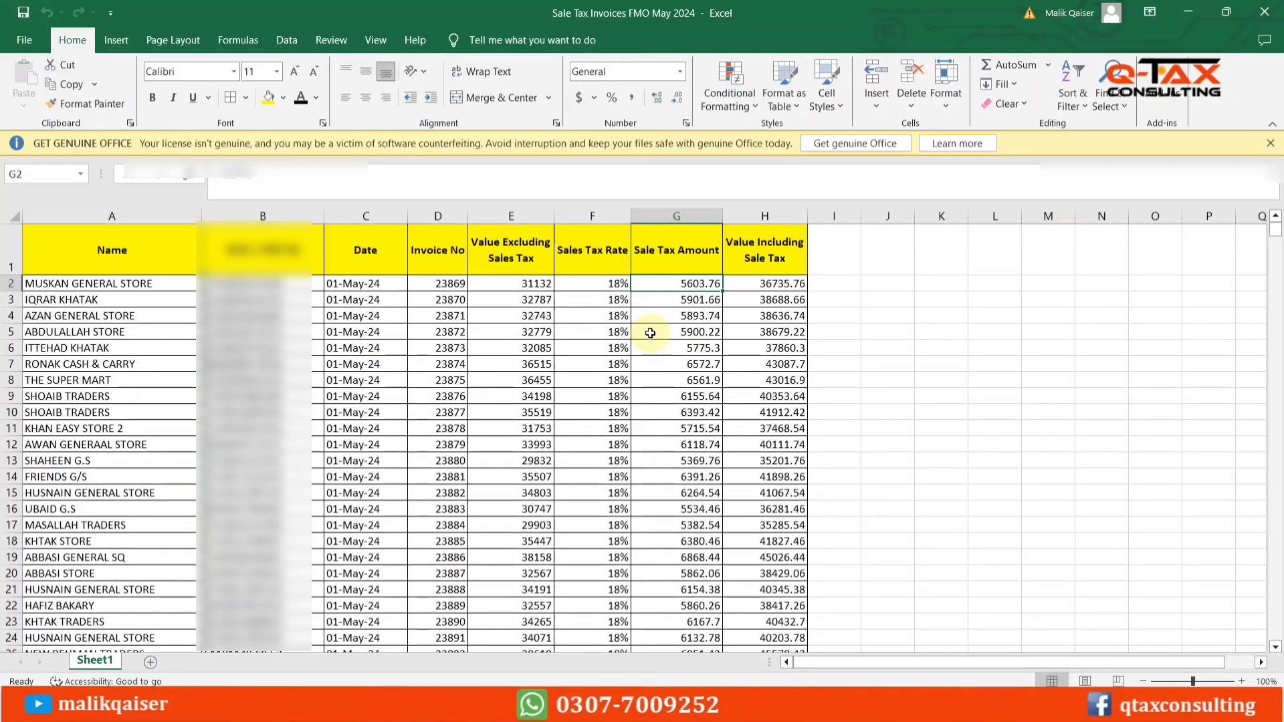
key(ctrl+shift+Down)
key(Left)
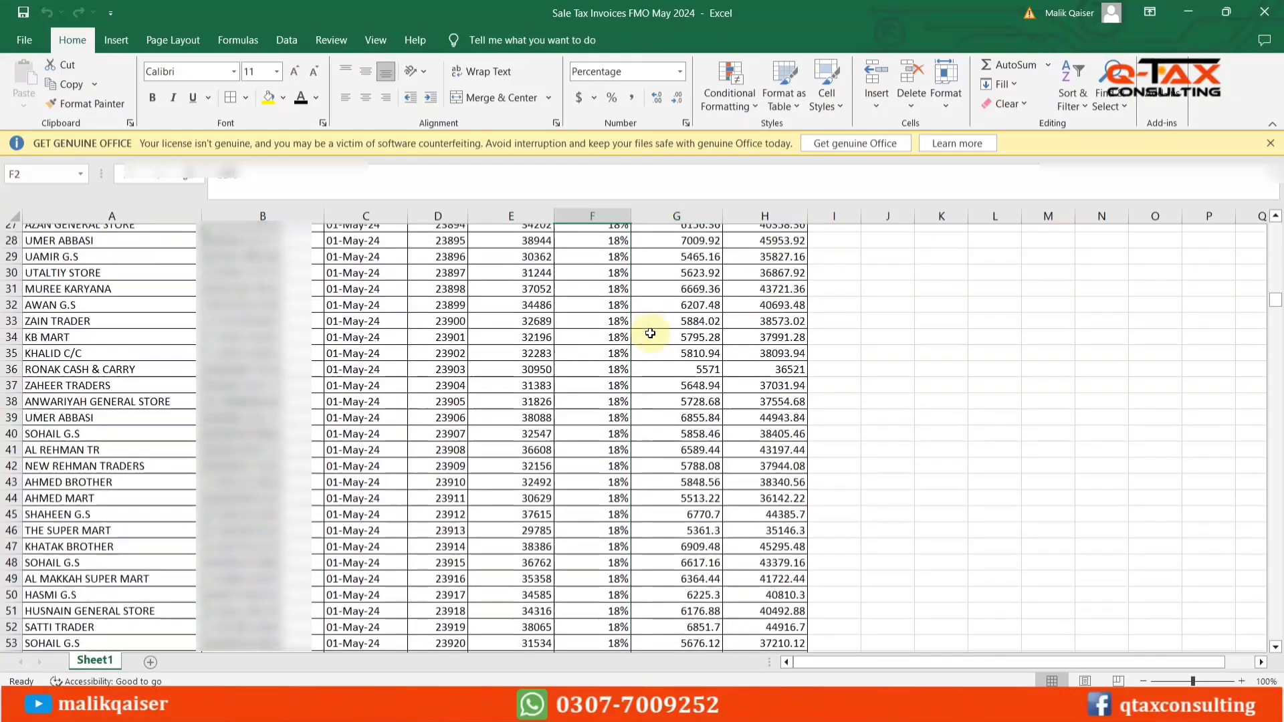
key(Left)
key(ctrl+shift+Down)
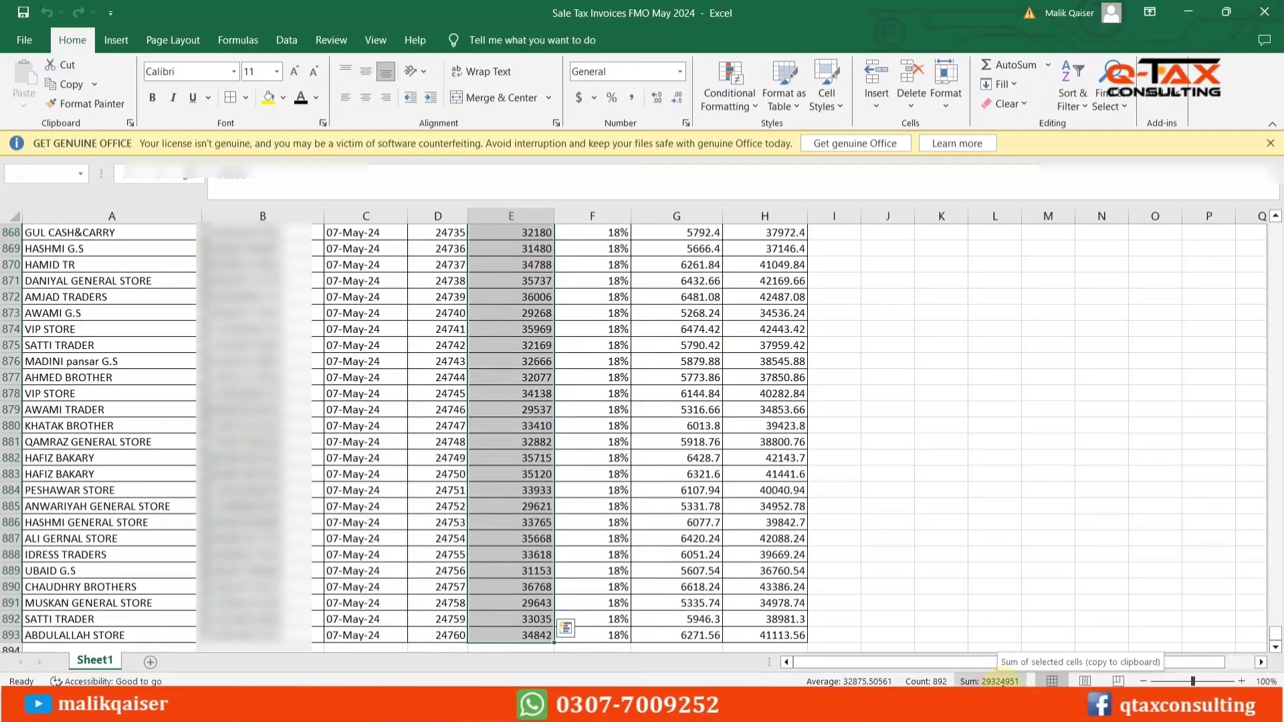
click(990, 681)
key(alt+Tab)
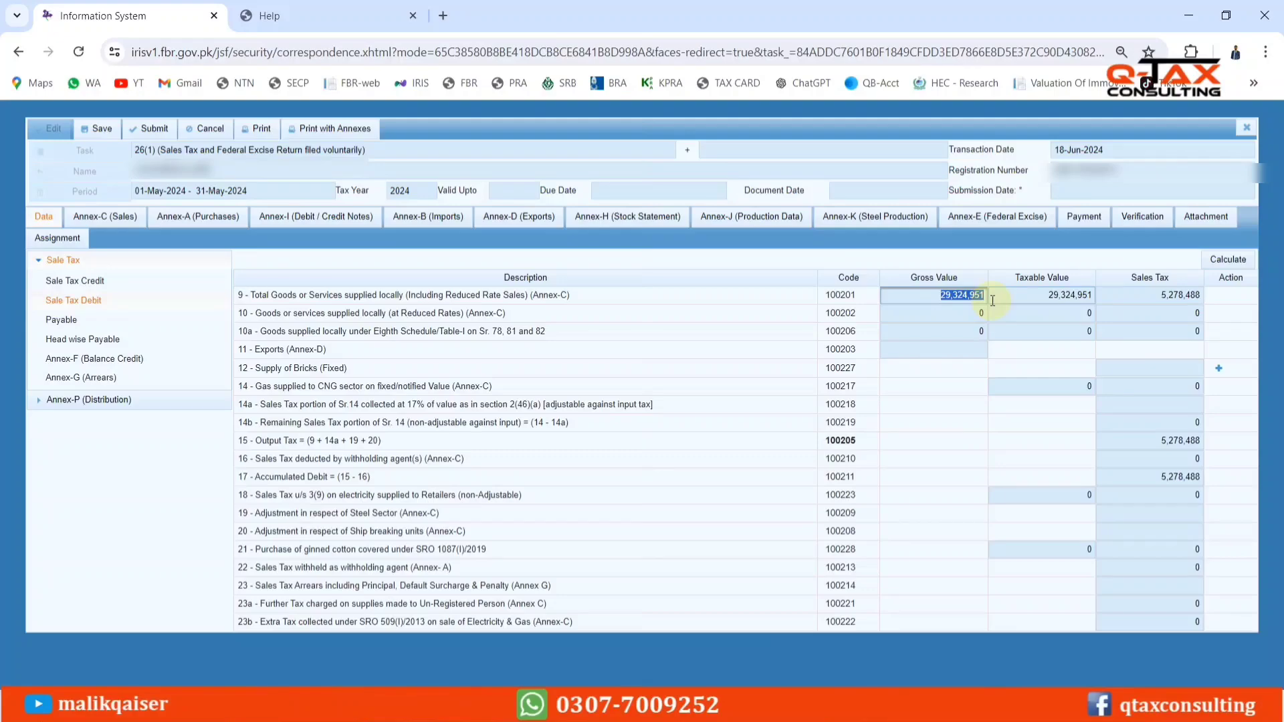
click(1195, 296)
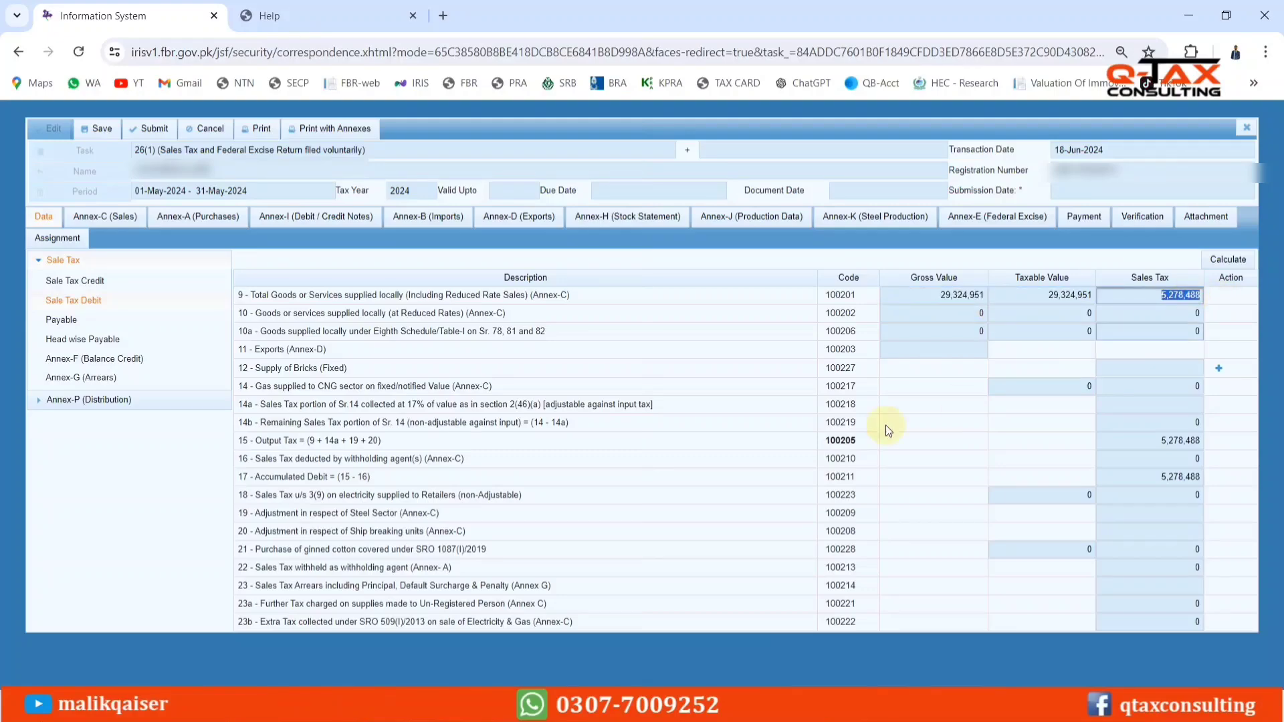
Sum Excel's Sale Tax Amount column to 5,278,491.18 against the return's 5,278,488.
key(alt+Tab)
key(ctrl+Up)
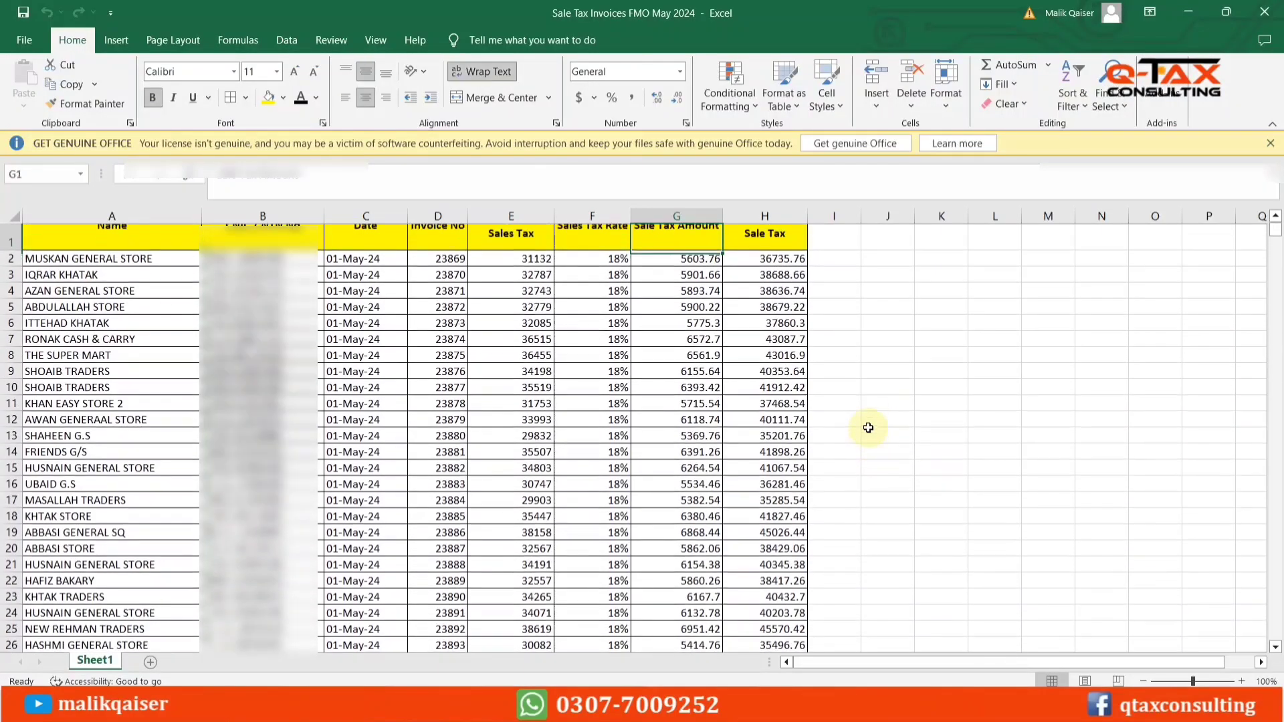
key(Right)
key(Right)
key(ctrl+shift+Down)
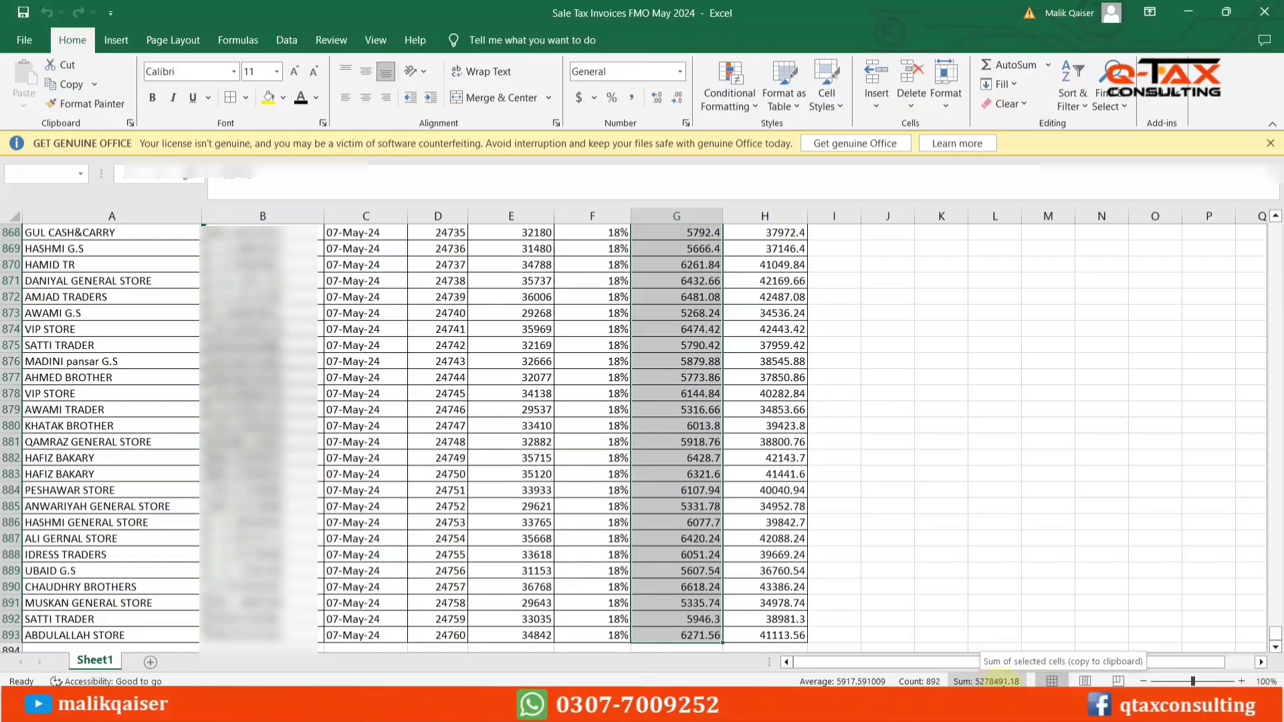
key(alt+Tab)
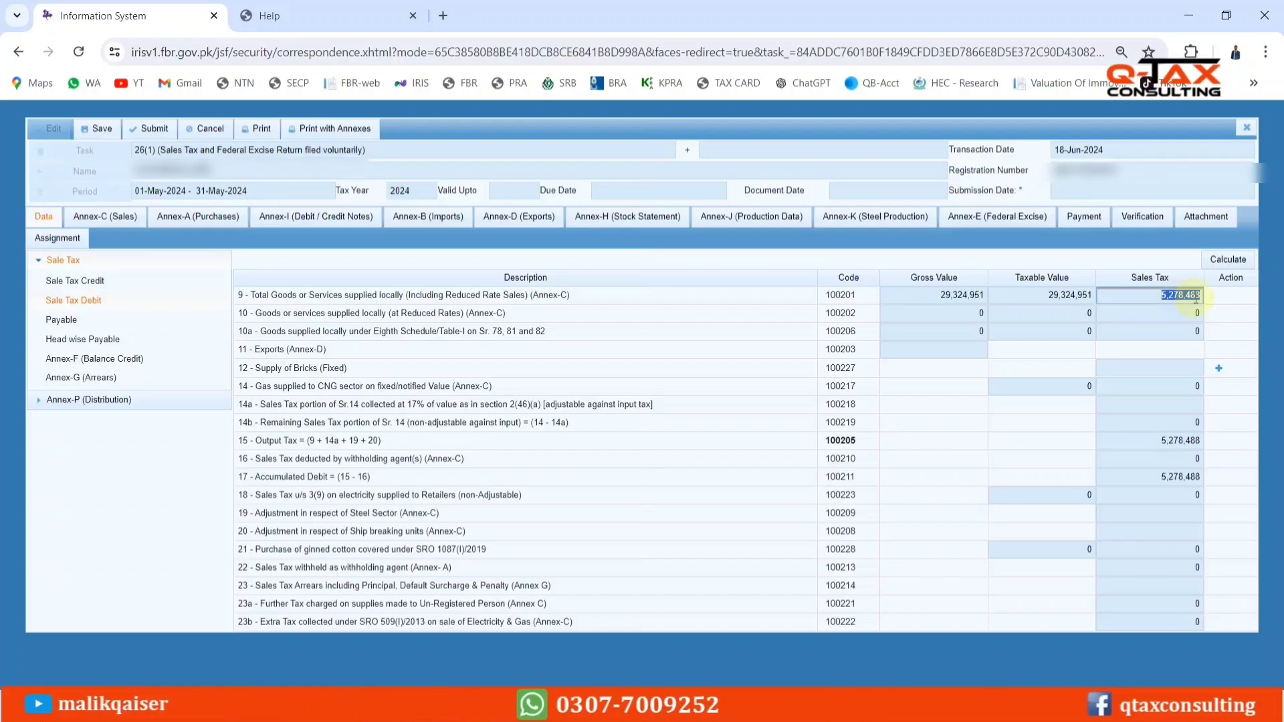
drag(1182, 300, 1201, 297)
click(1228, 260)
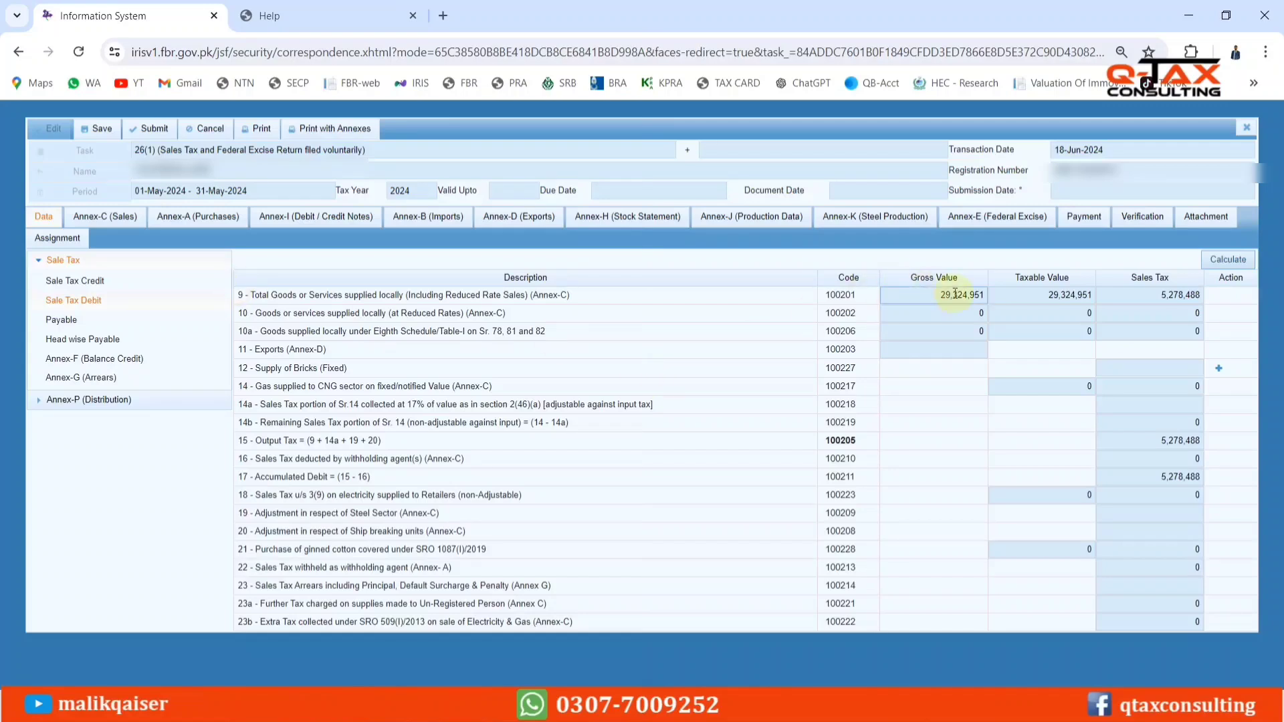
click(962, 292)
double_click(962, 292)
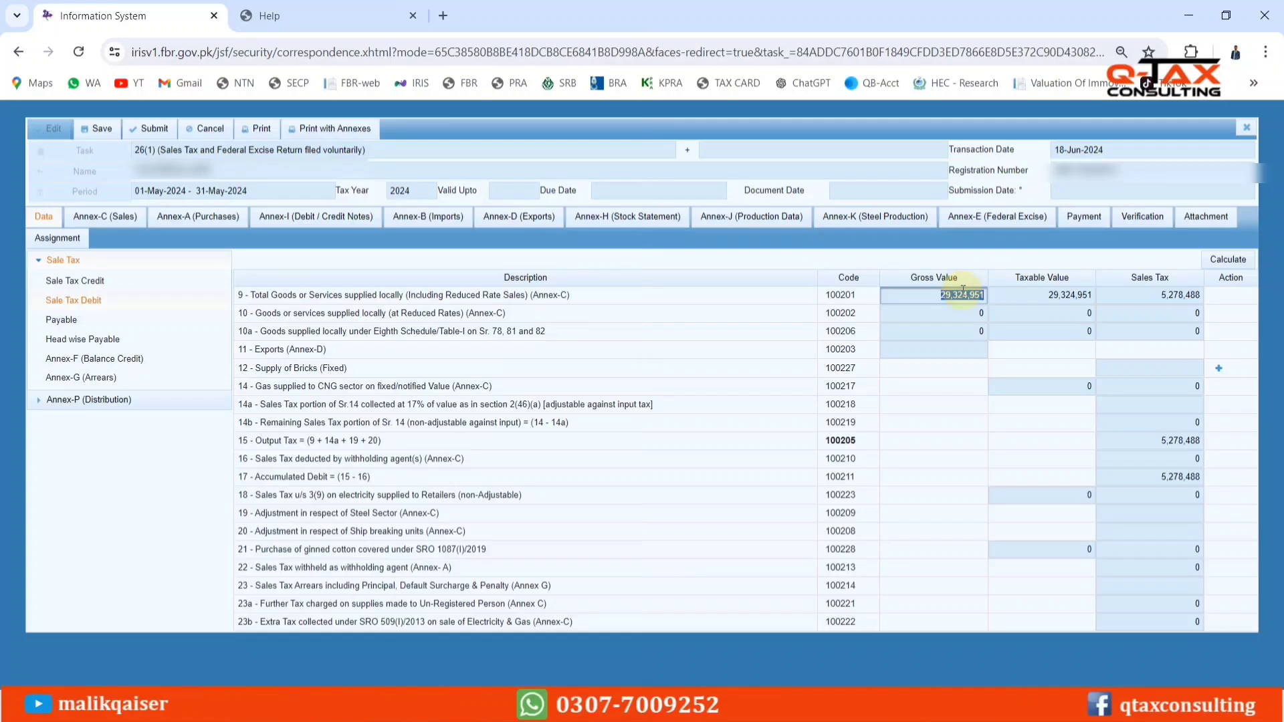